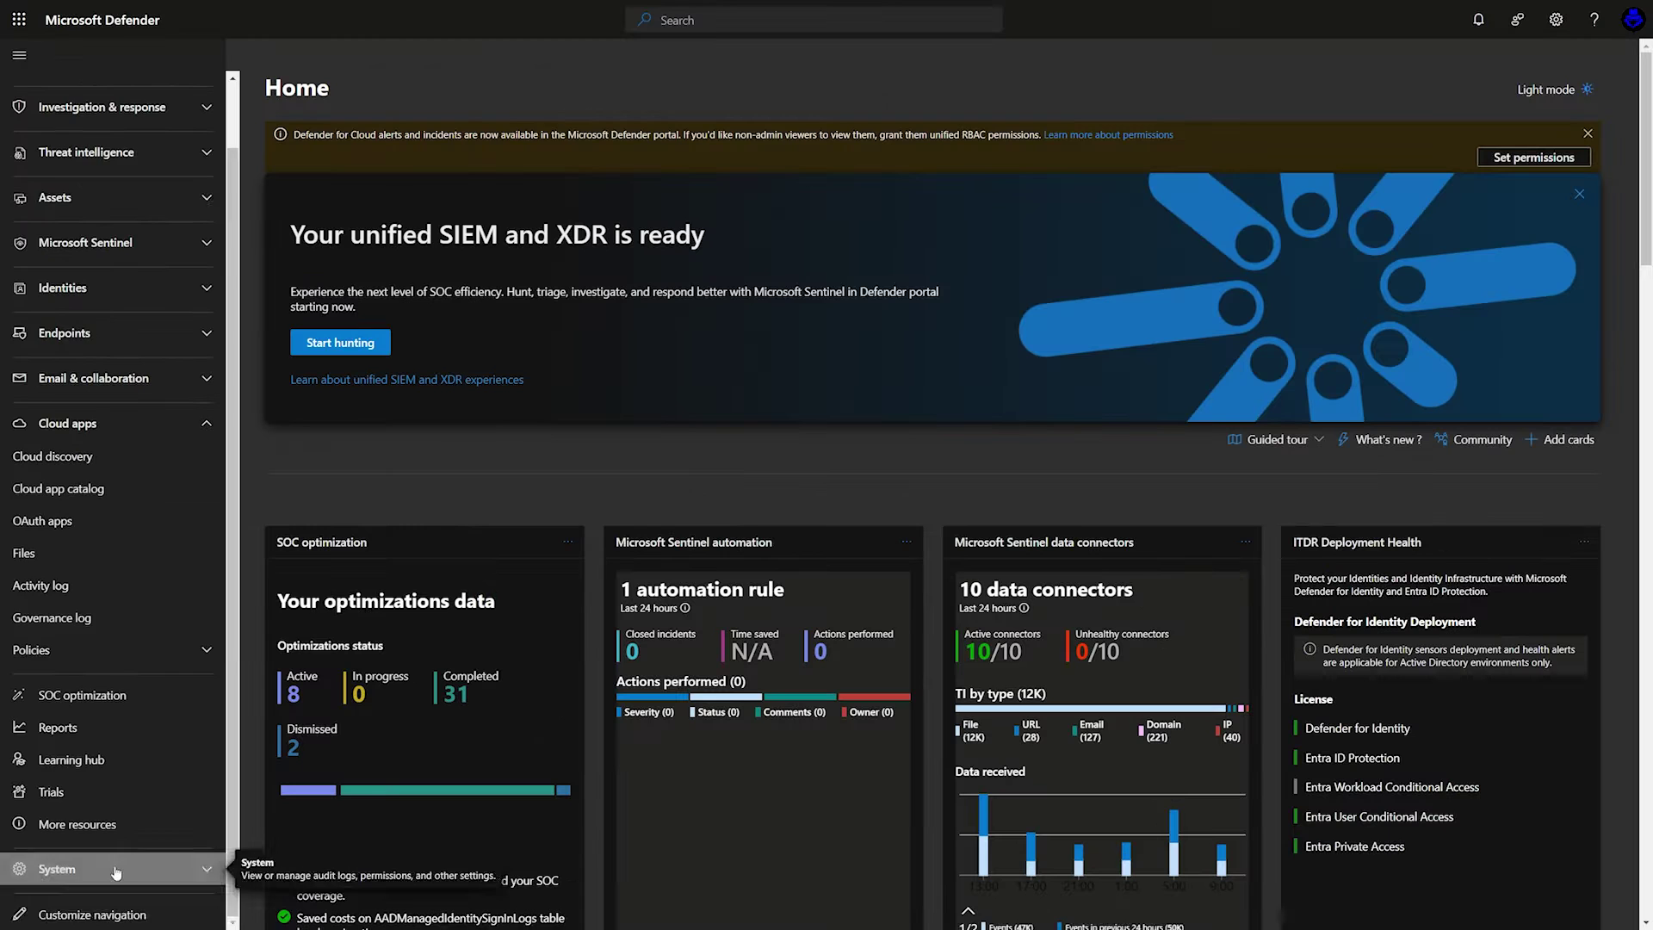
# Expand System in the left nav and open the portal Settings page.
pyautogui.click(60, 861)
pyautogui.scroll(-2, 60, 865)
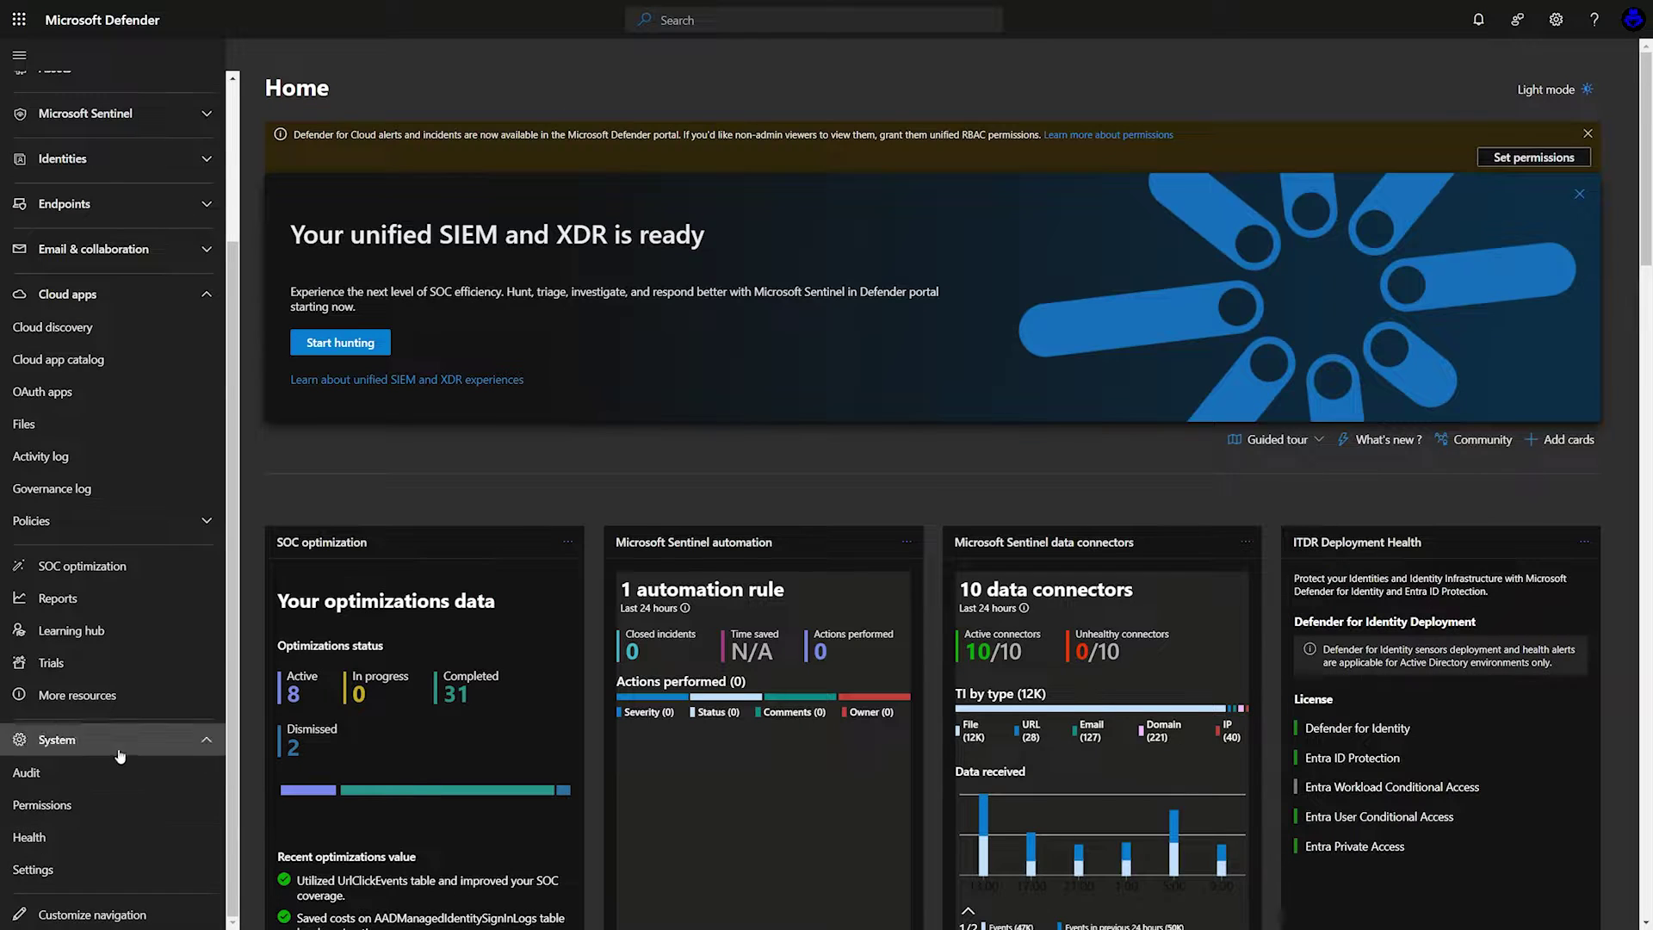
pyautogui.click(58, 869)
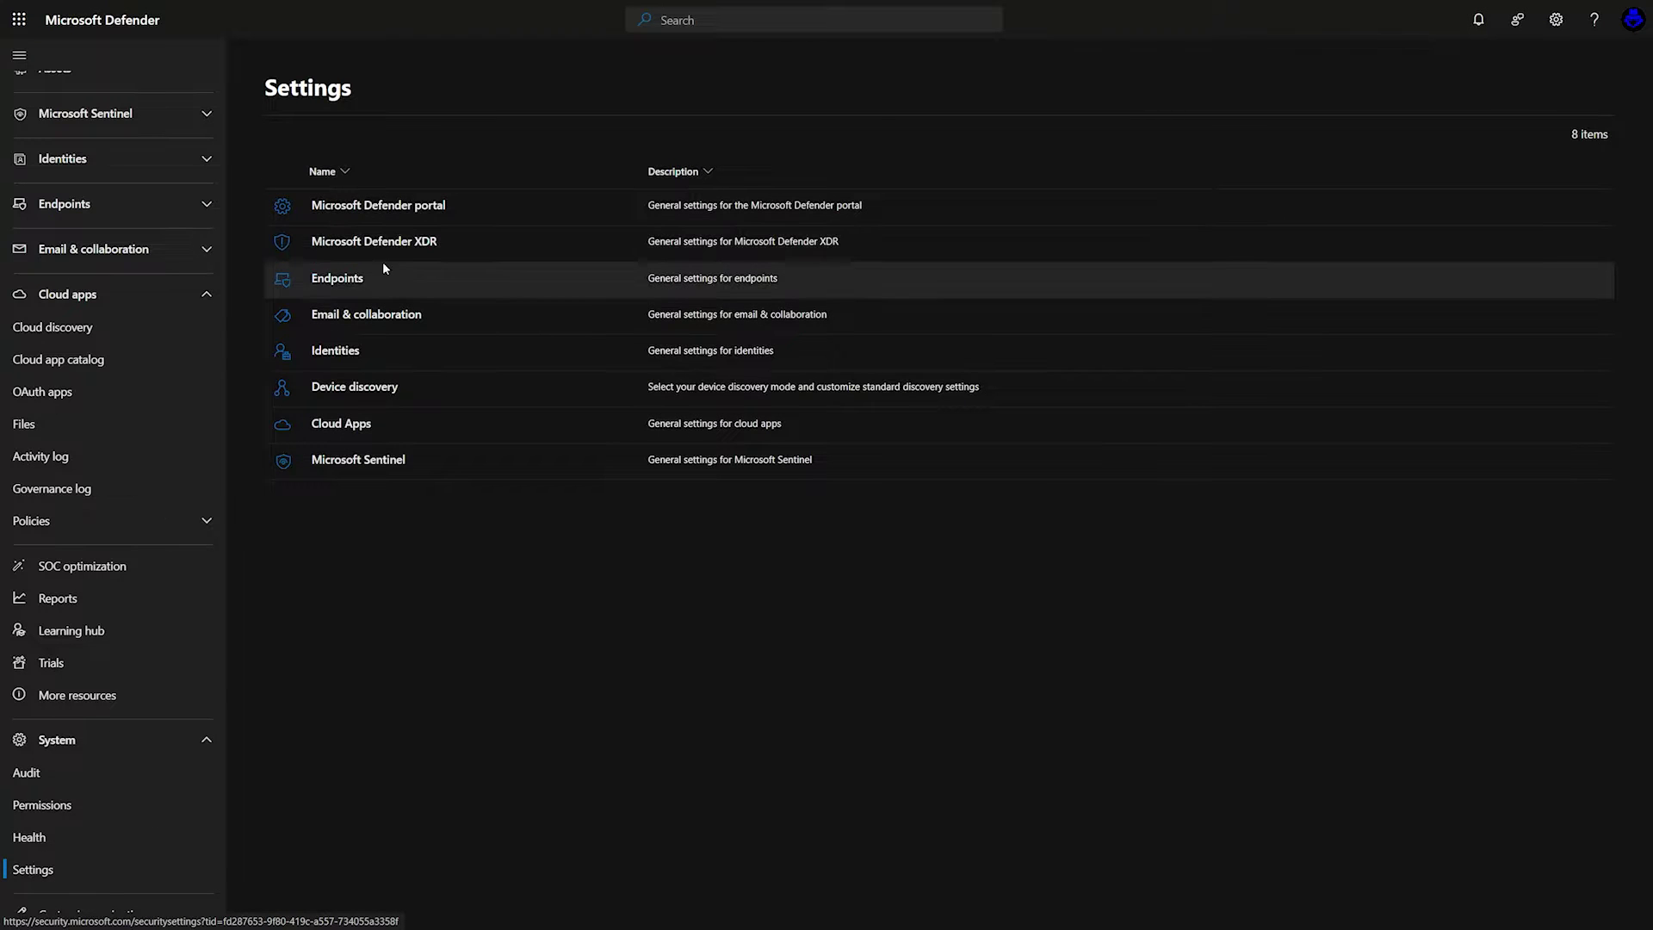
# Open the Endpoints settings and scroll through its Advanced features.
pyautogui.click(346, 280)
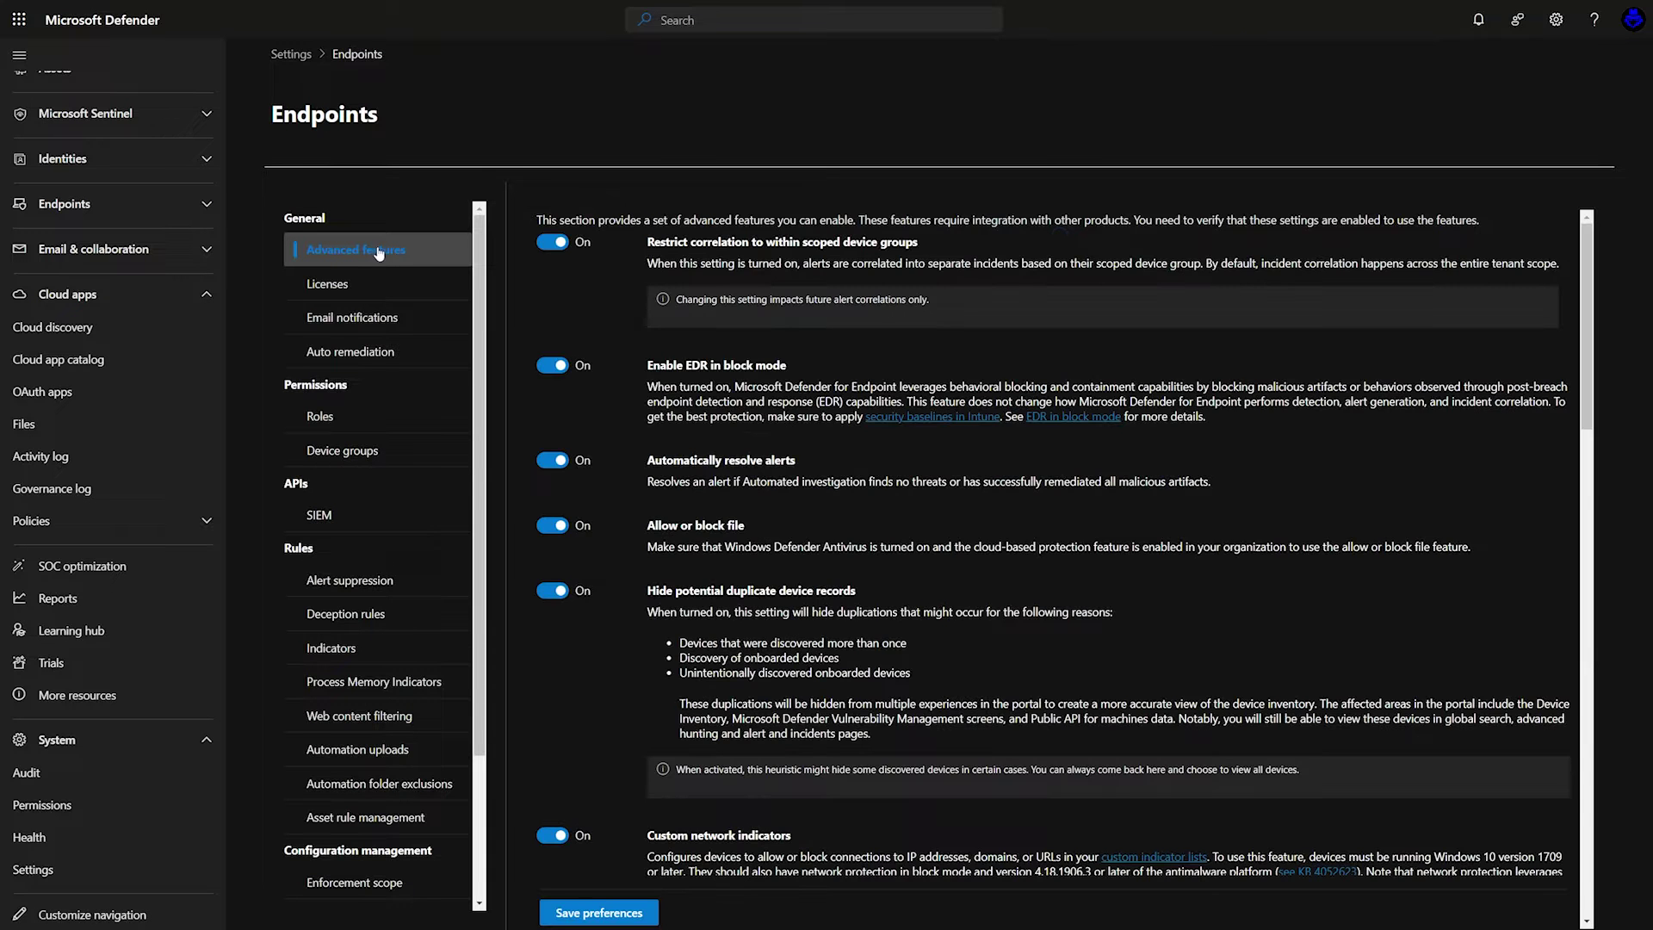
pyautogui.scroll(-7, 869, 458)
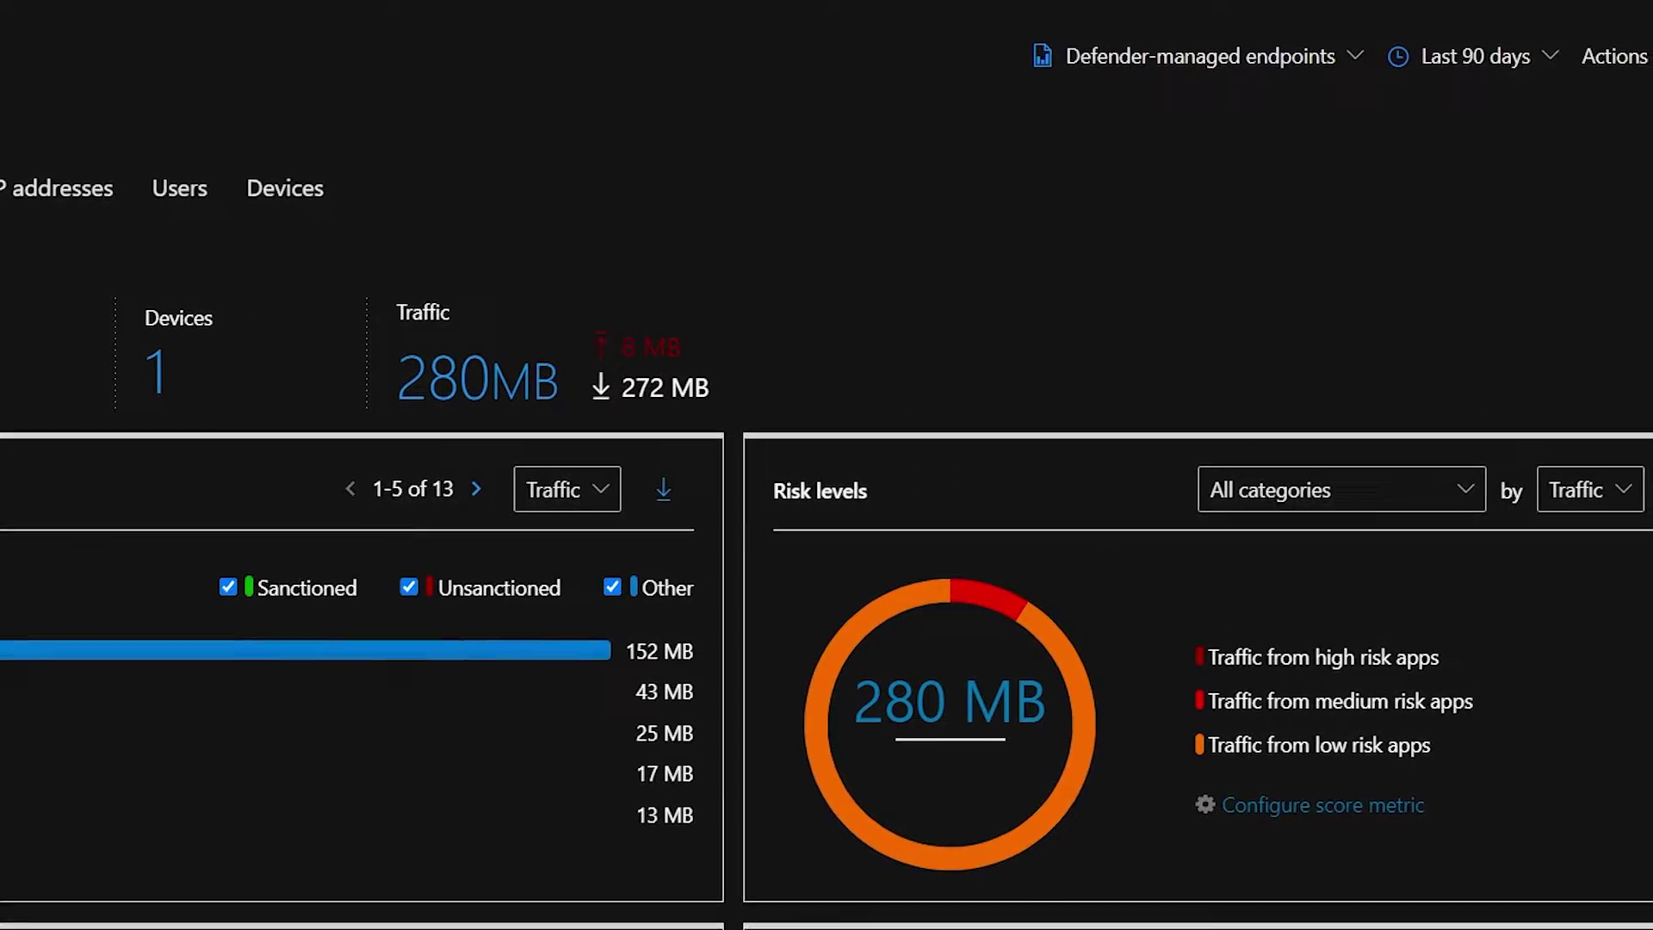
# Show the Discovered apps list sorted by traffic descending, with Akamai first at 138 MB.
pyautogui.click(412, 173)
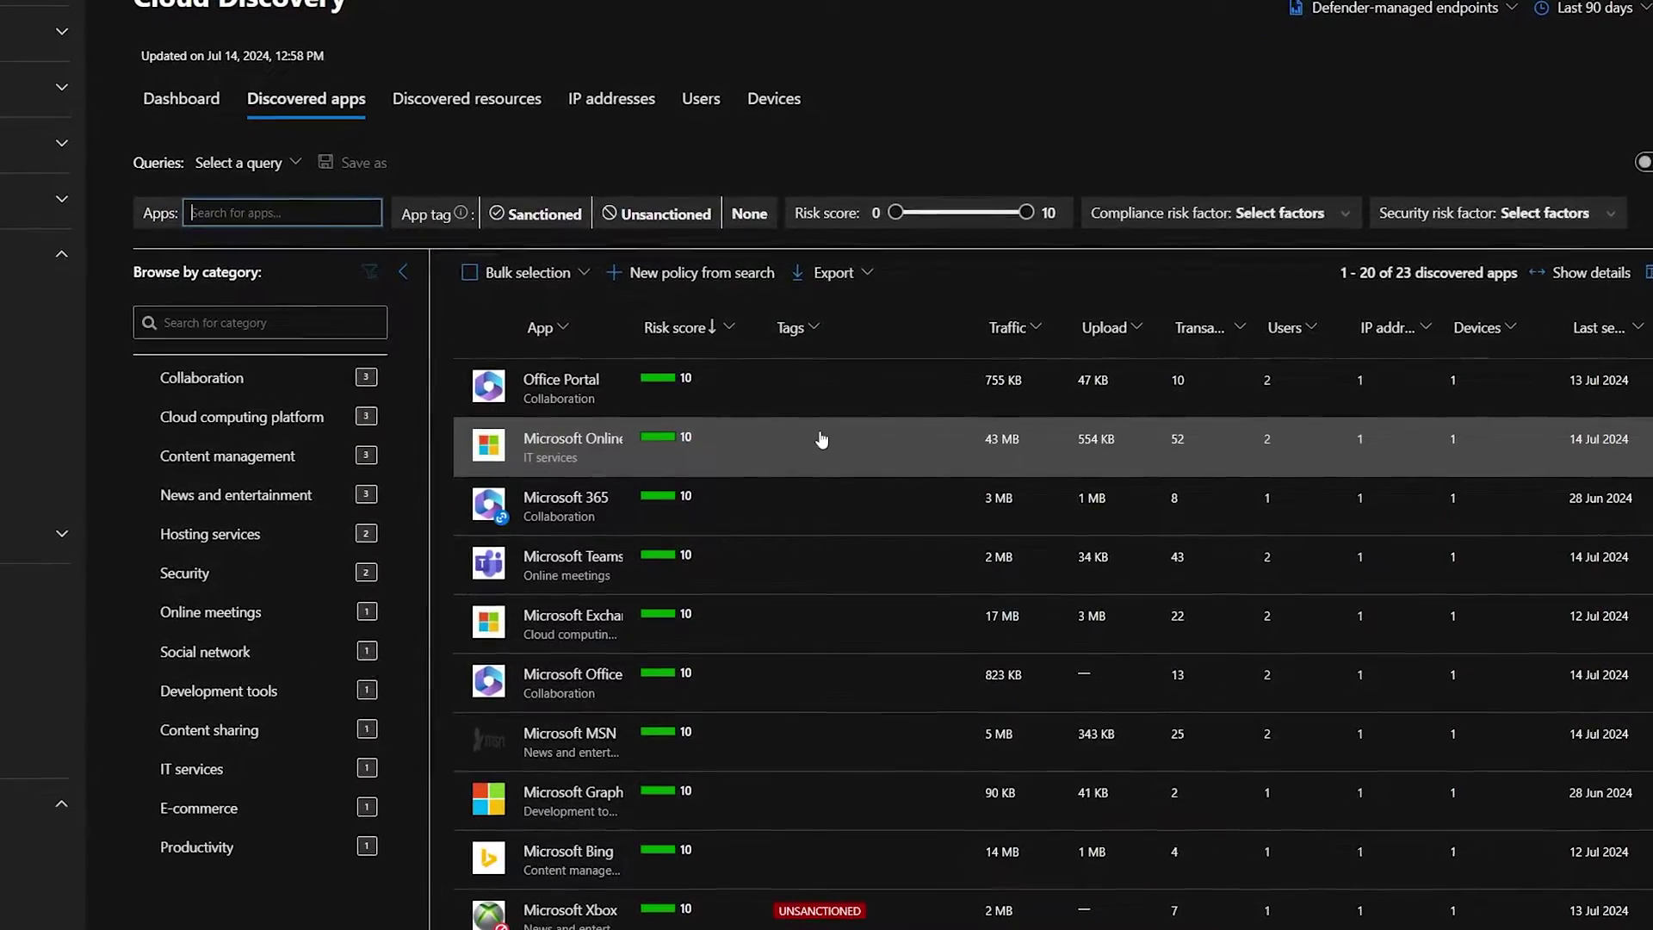
pyautogui.click(1028, 330)
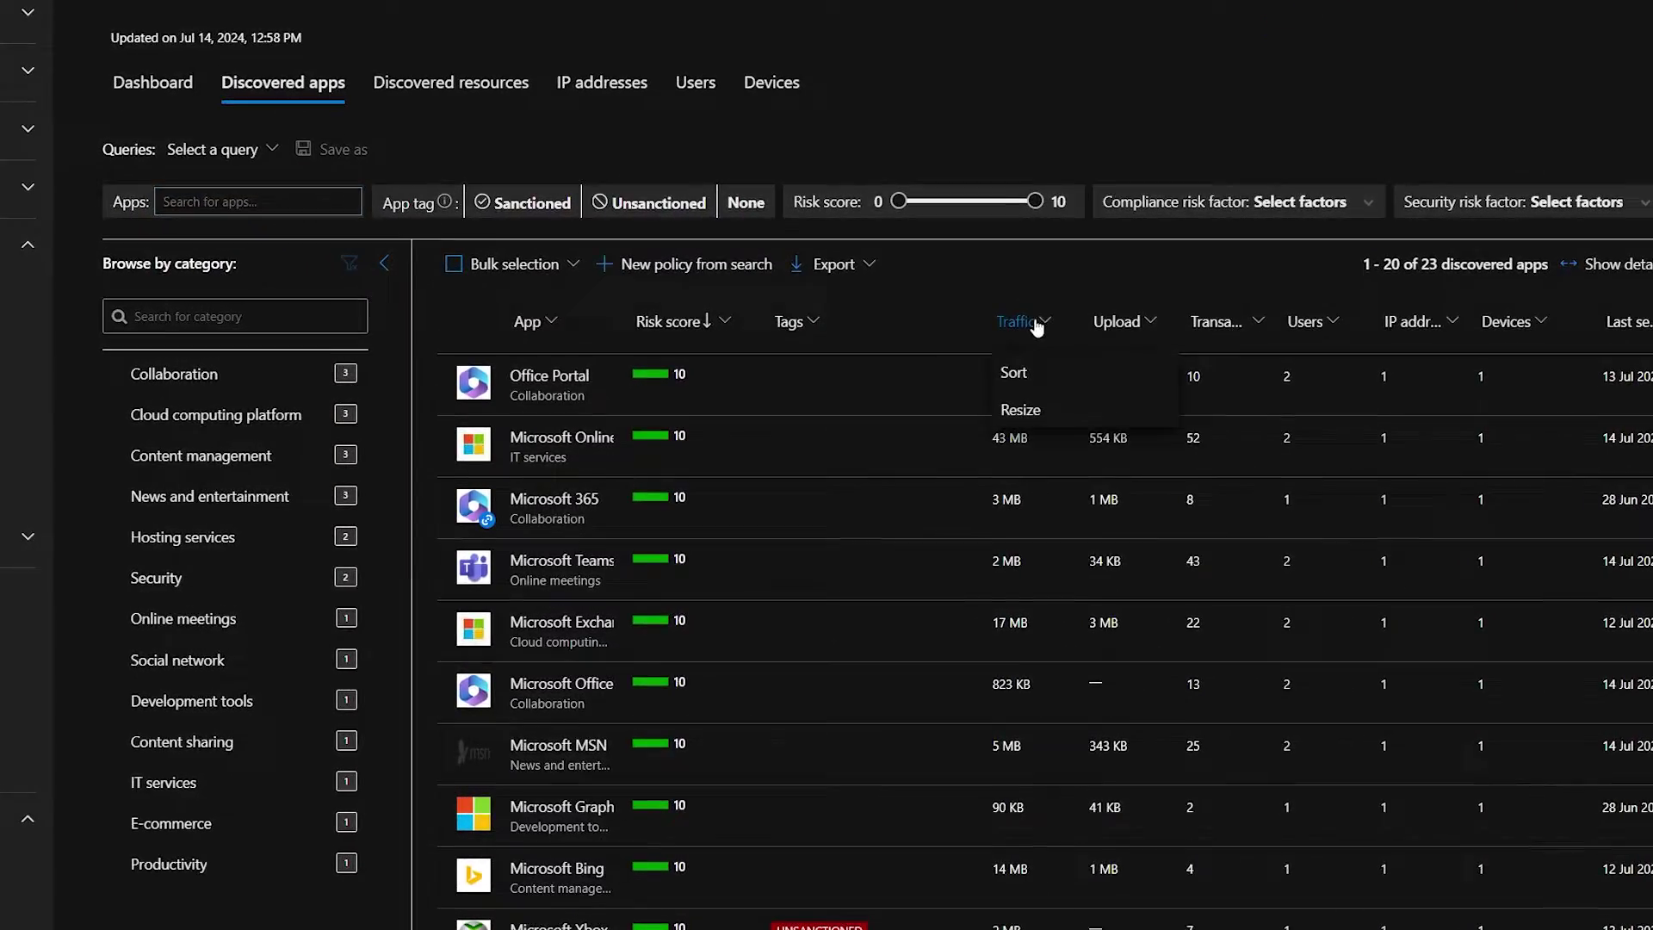
pyautogui.click(1021, 372)
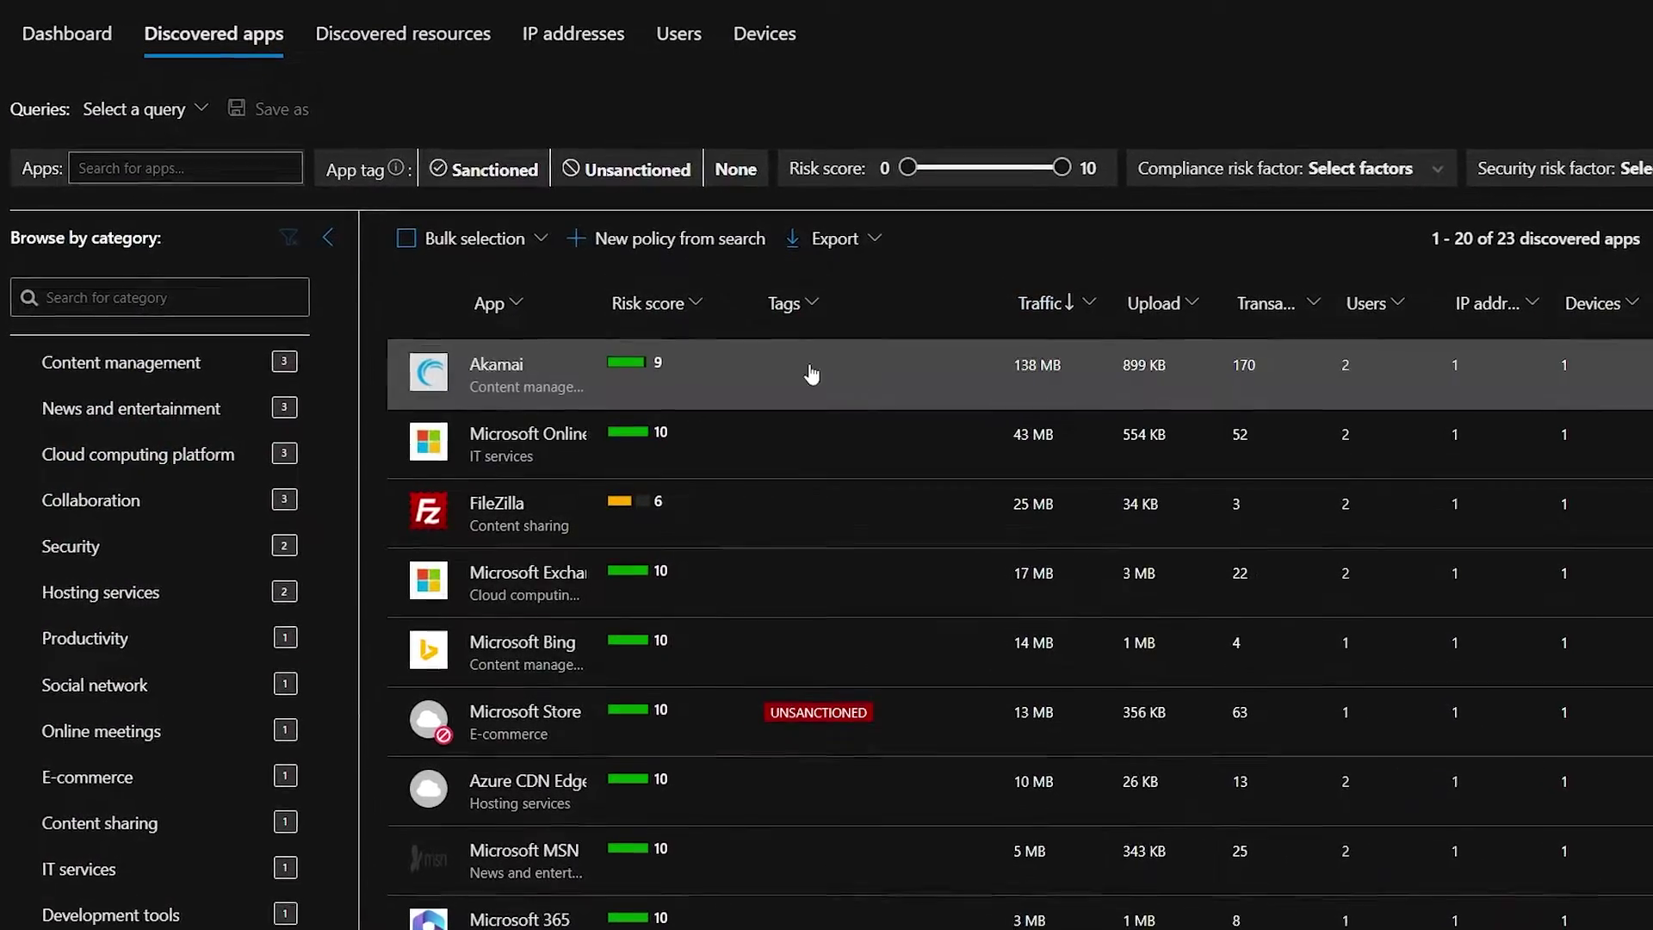
pyautogui.click(723, 367)
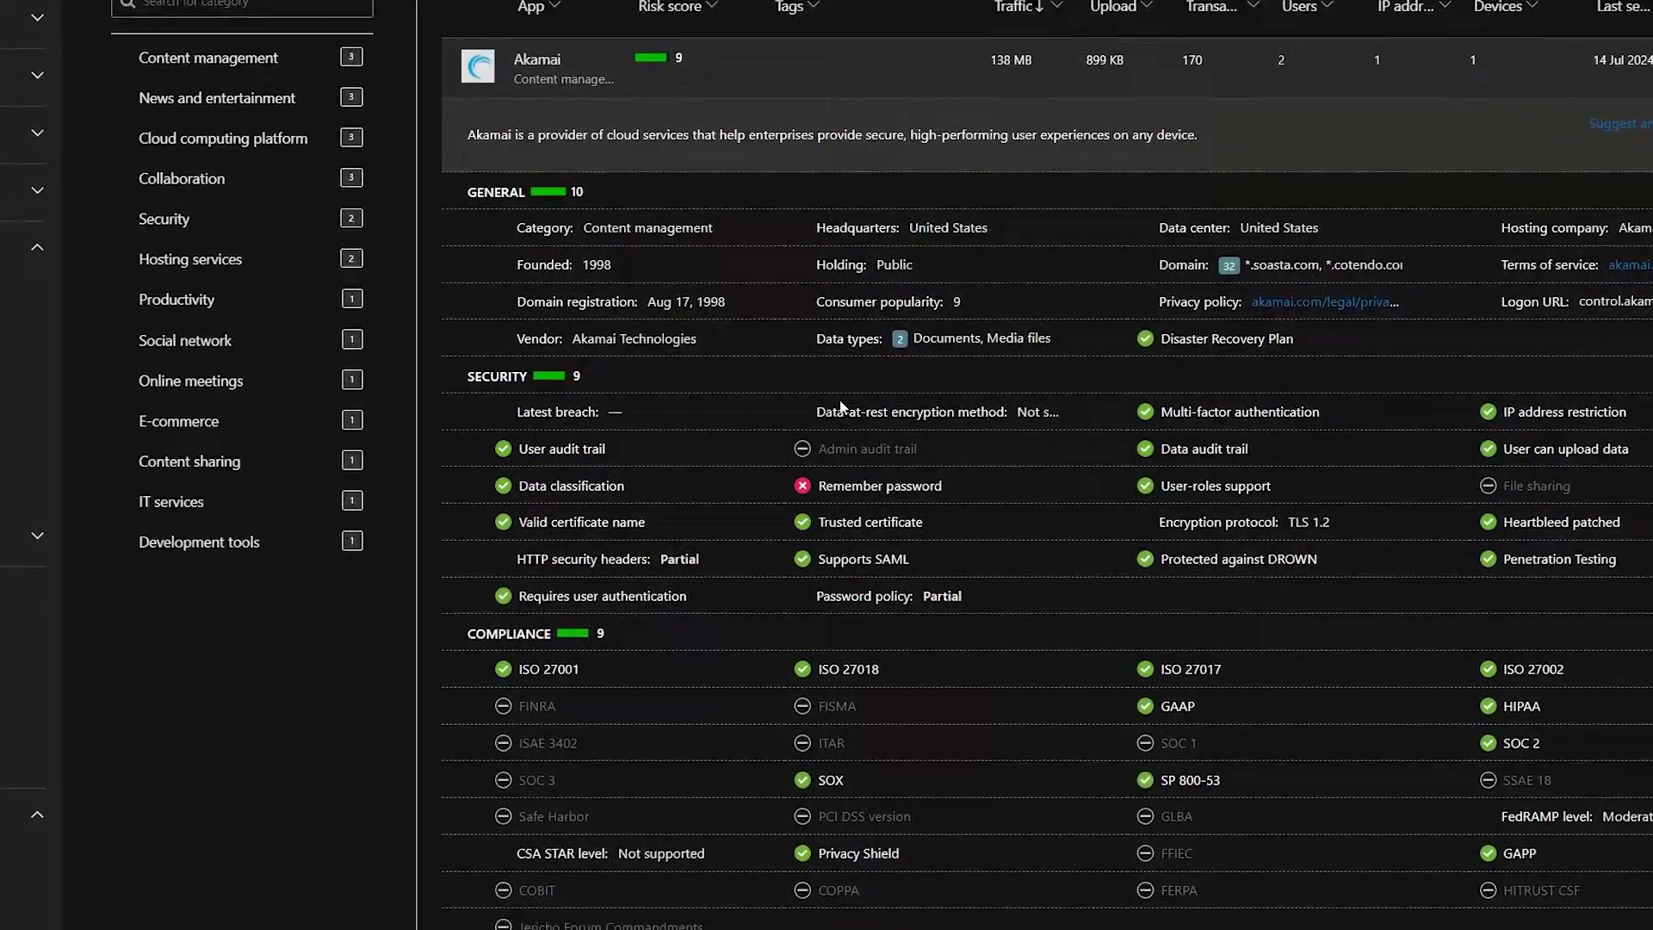
pyautogui.scroll(-5, 838, 399)
pyautogui.scroll(3, 840, 397)
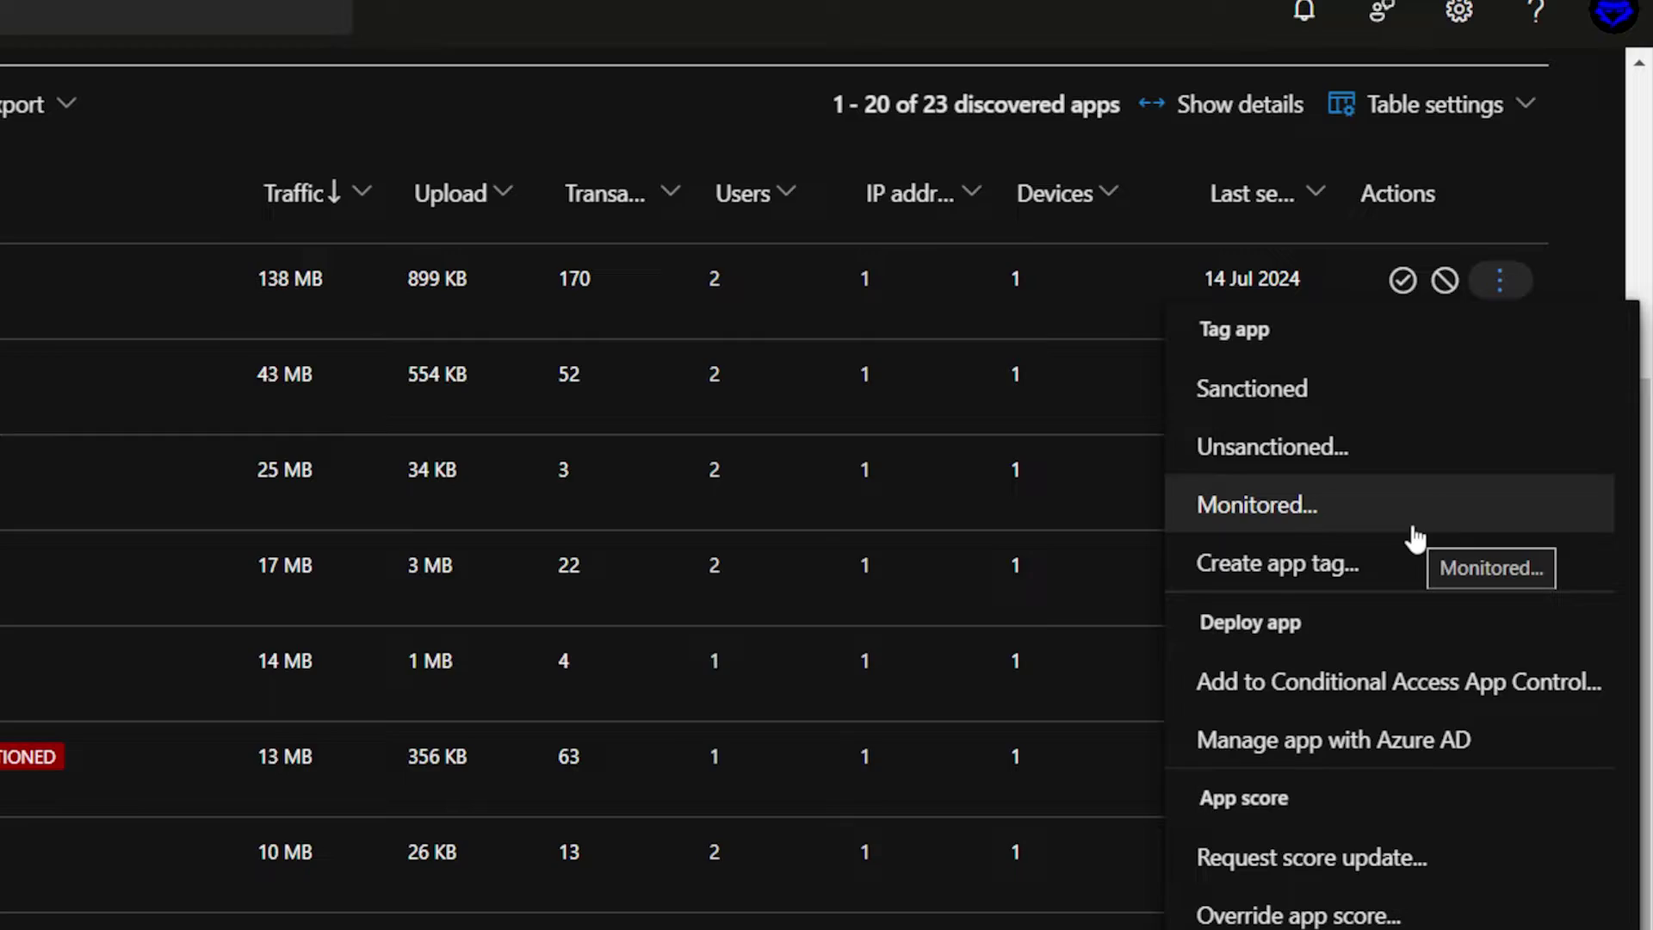
# Tag Akamai as Sanctioned, try bulk-selecting all apps in the page, then open Netflix.
pyautogui.click(1414, 526)
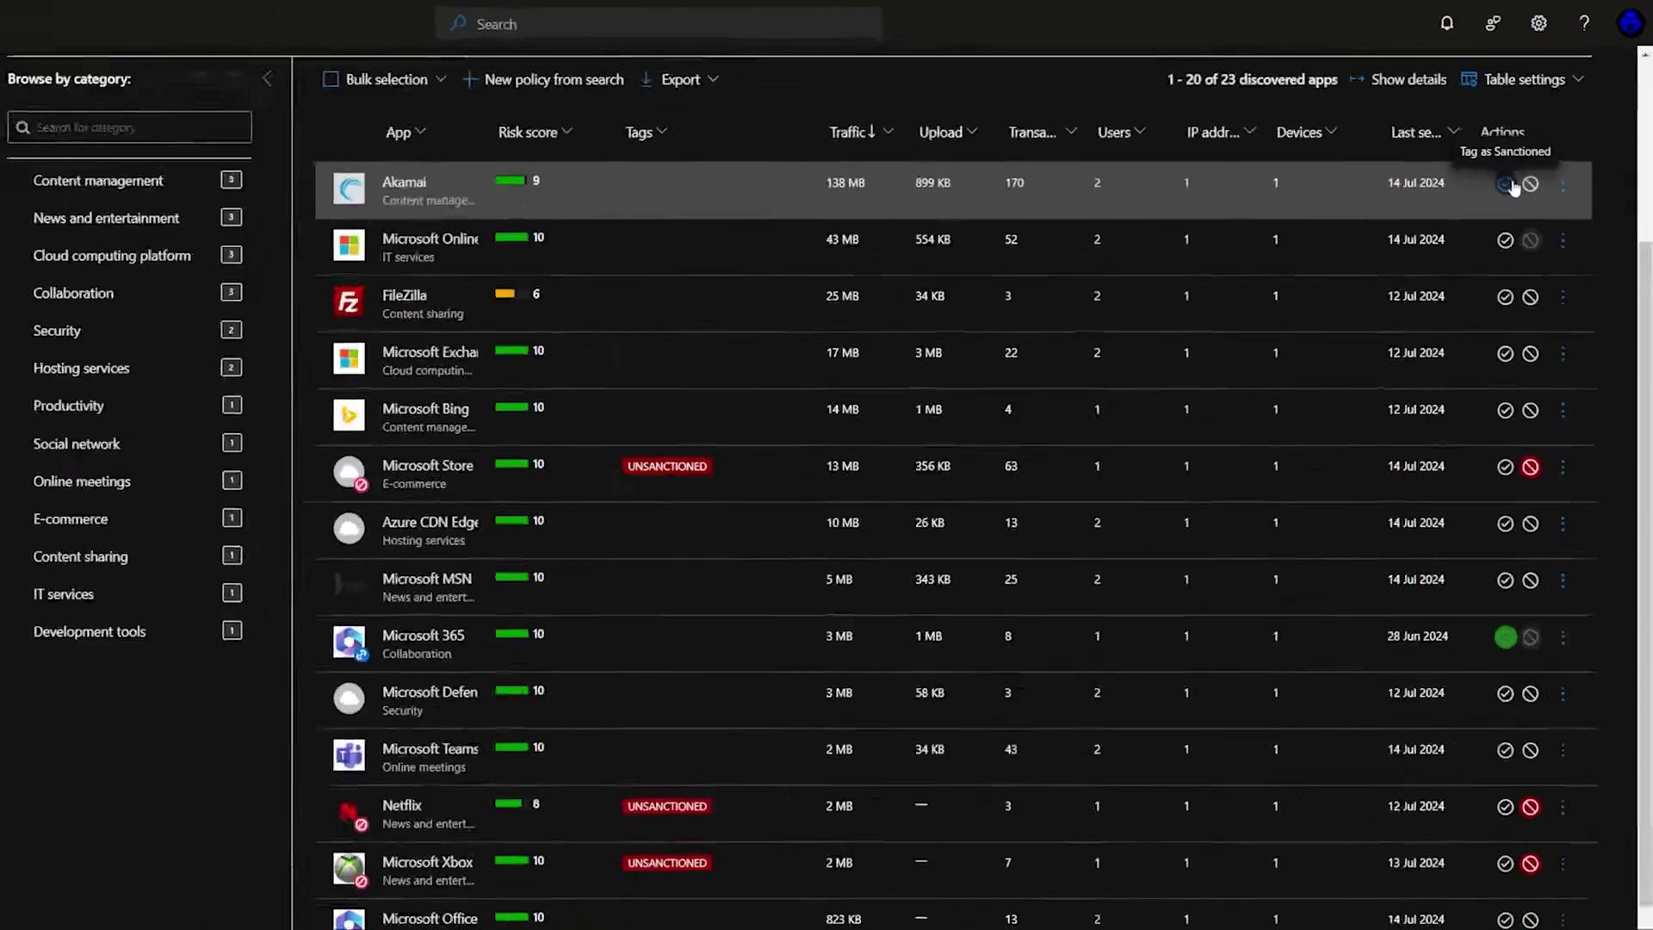
pyautogui.click(1403, 310)
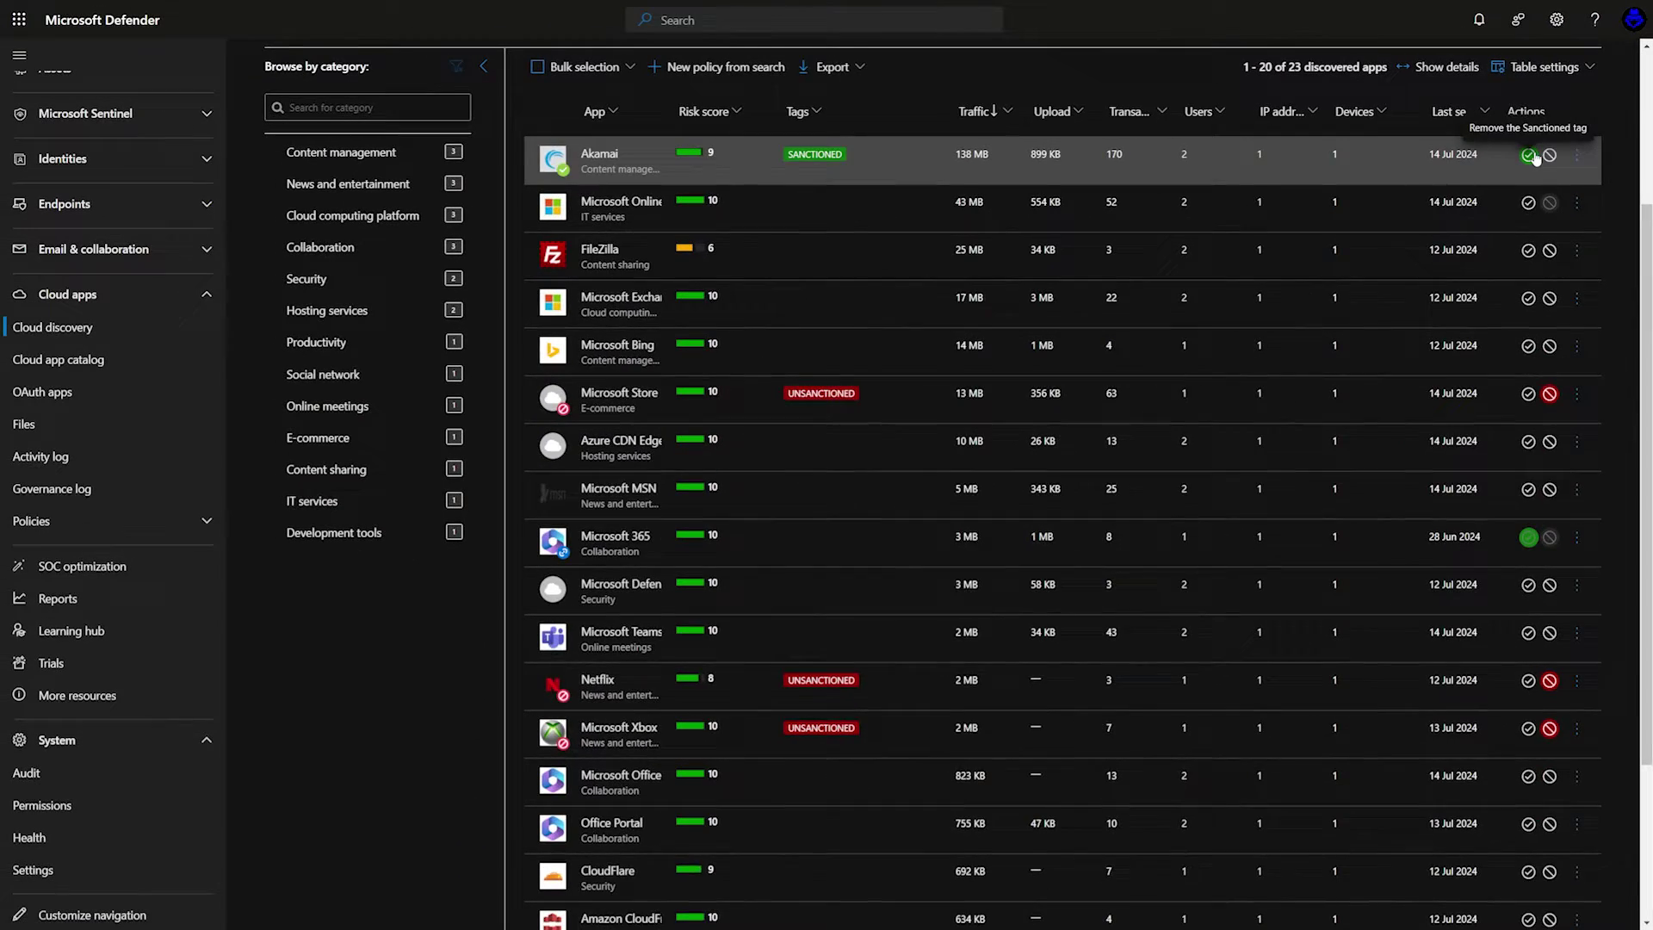
pyautogui.scroll(1, 1535, 157)
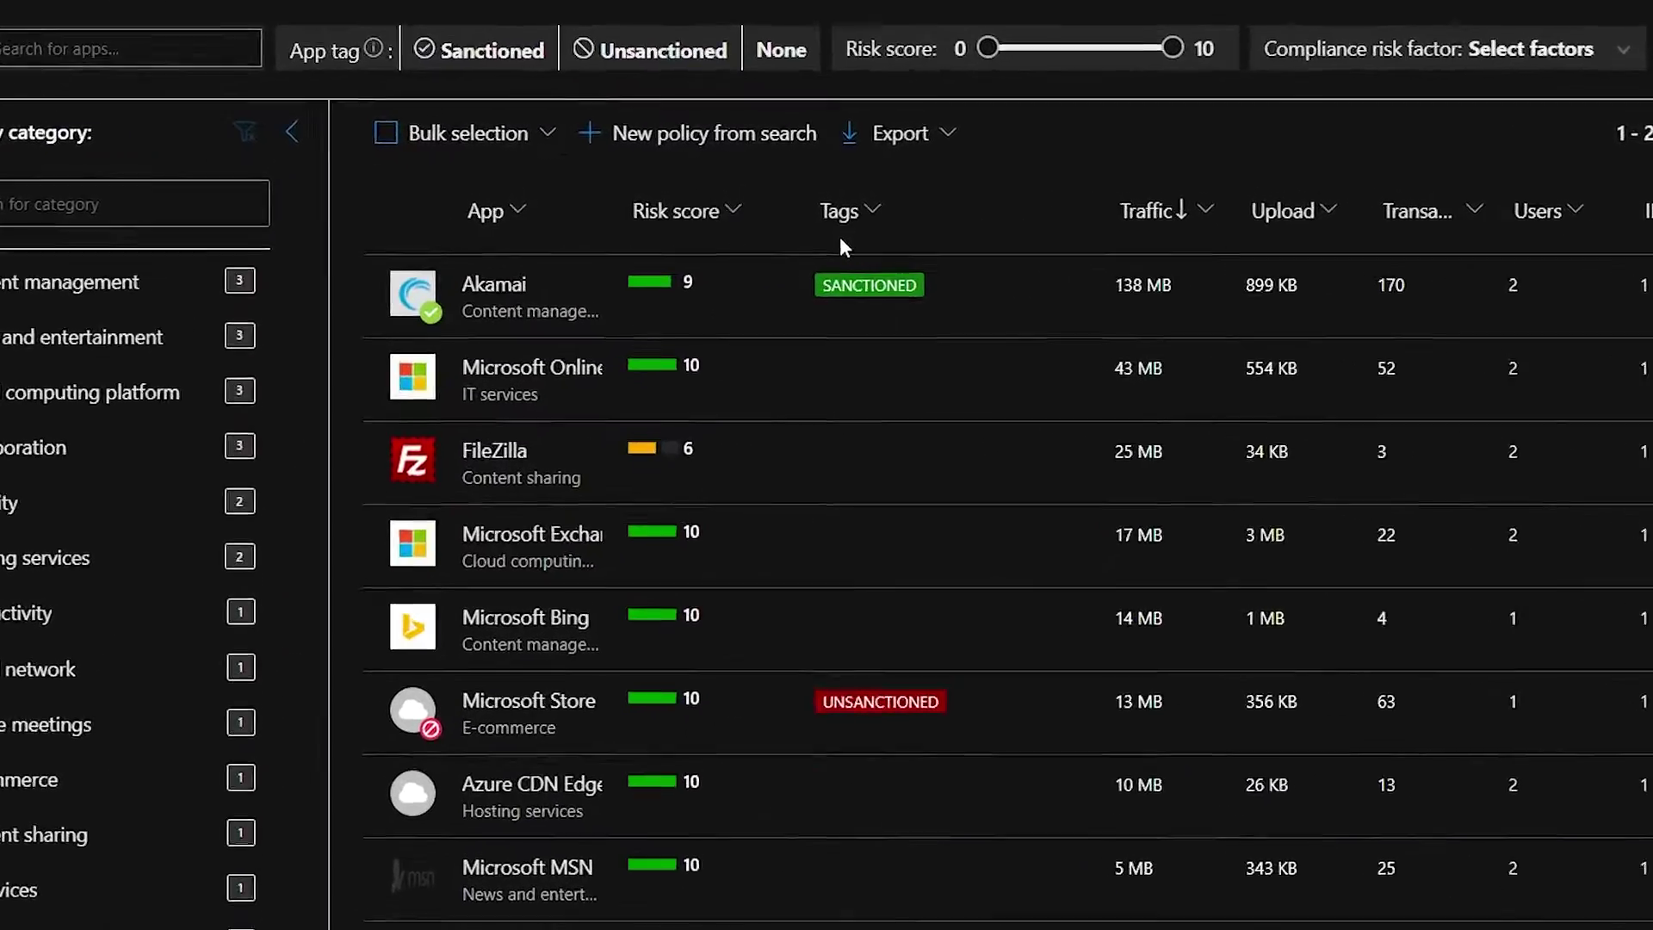
pyautogui.click(438, 129)
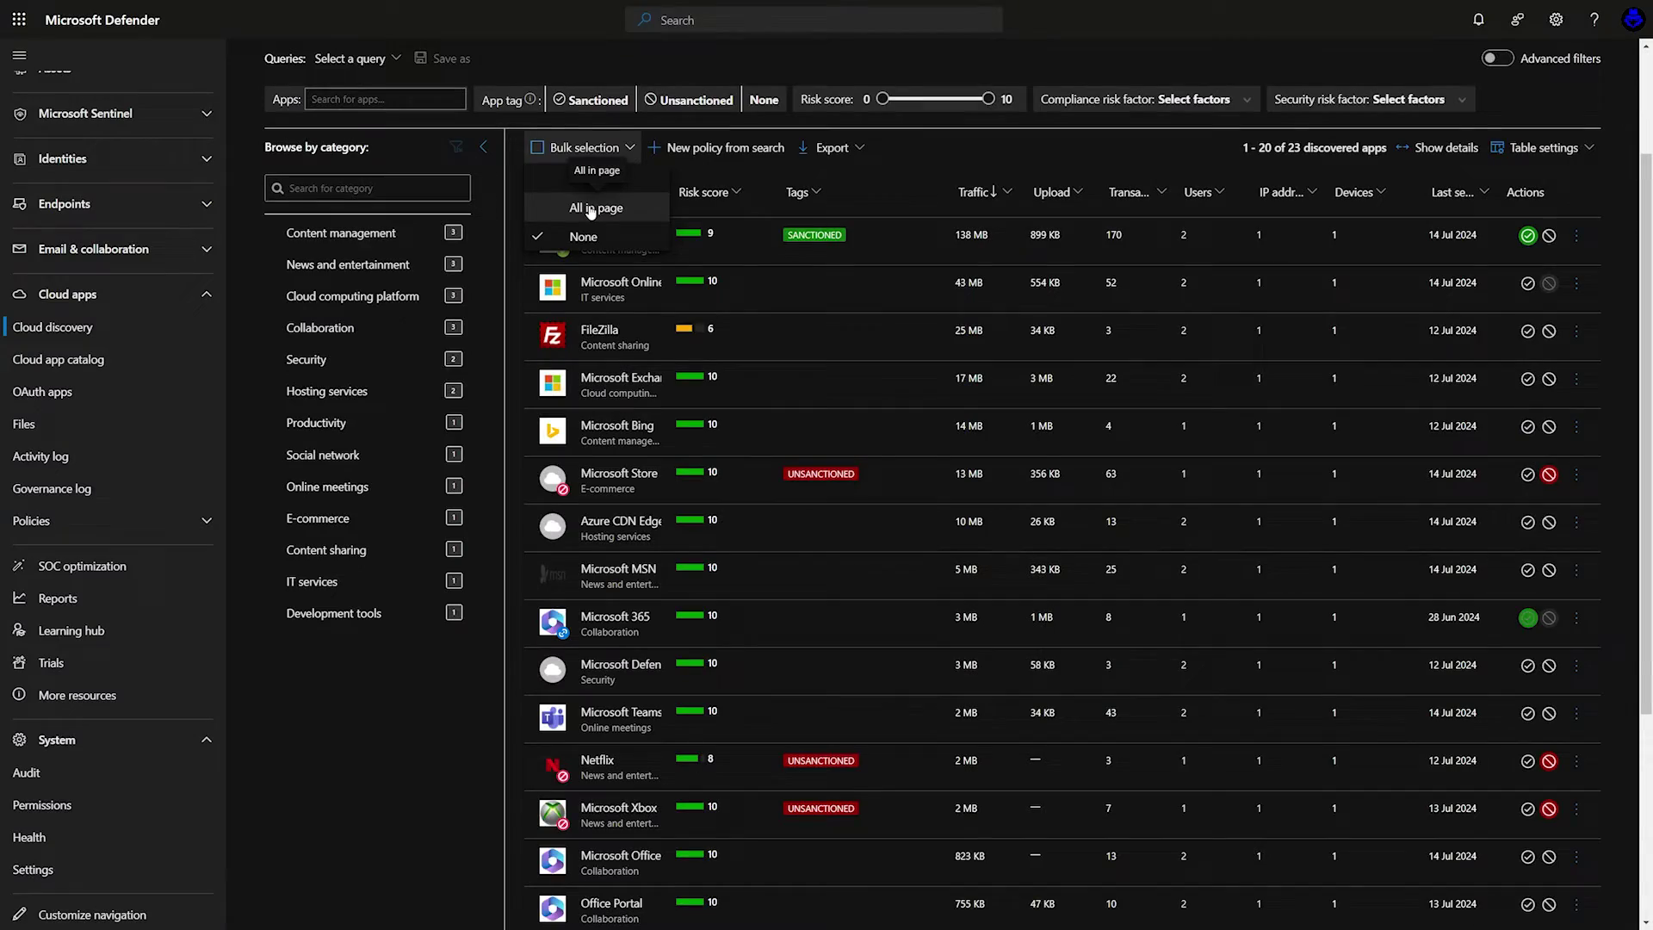
pyautogui.click(591, 210)
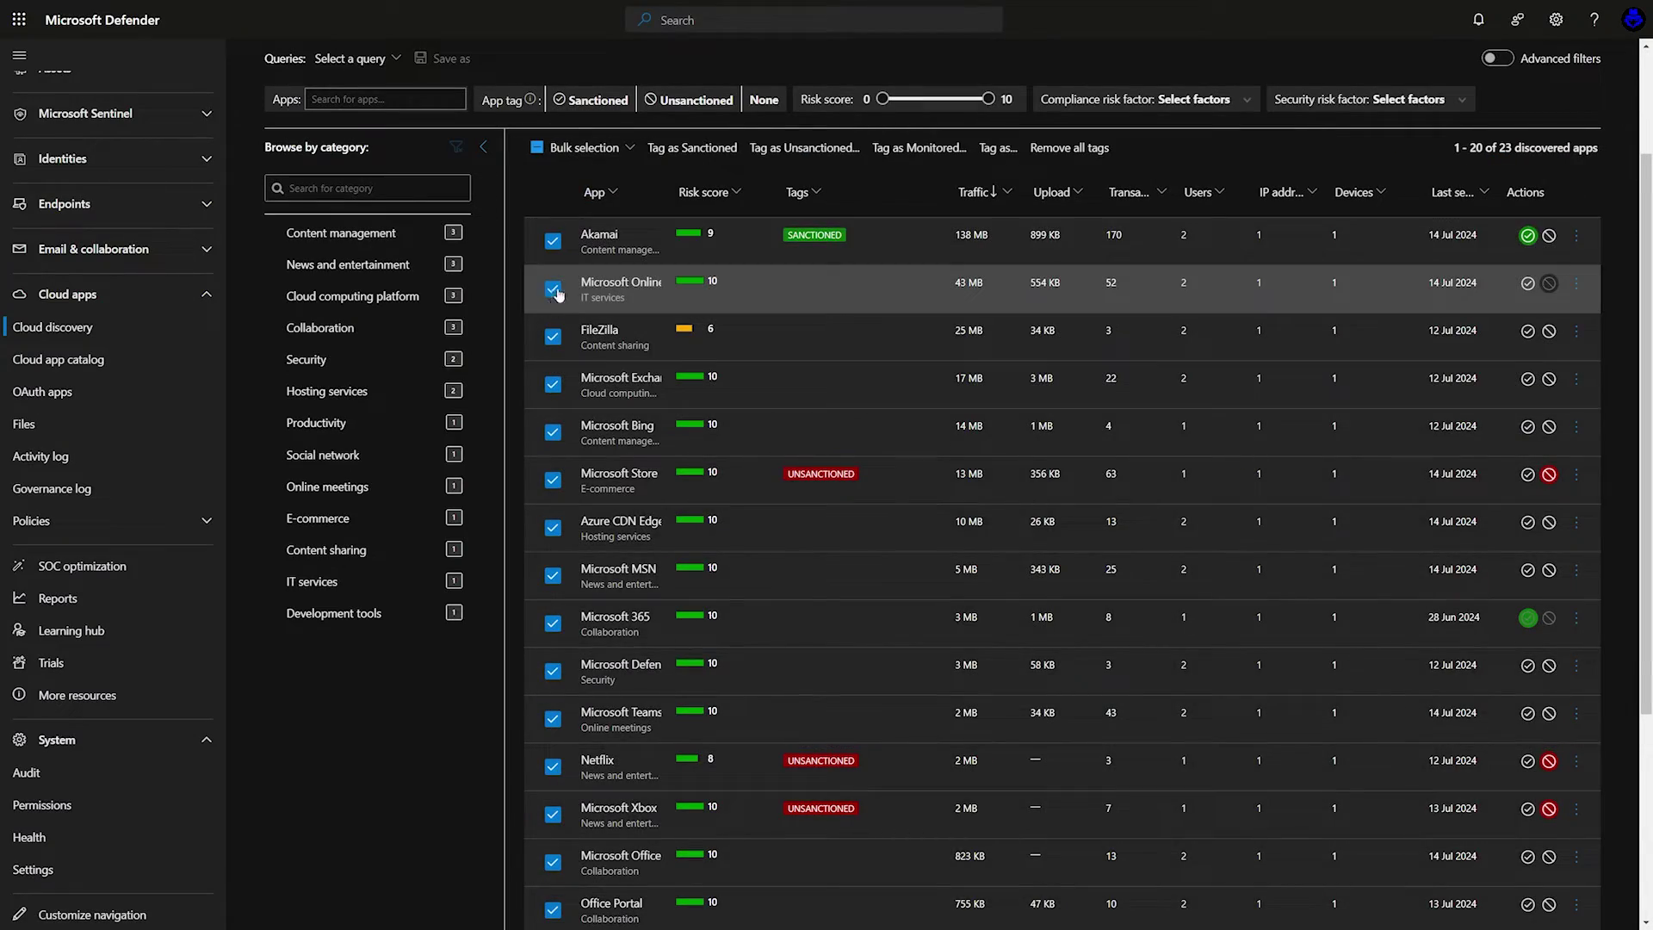
pyautogui.click(593, 759)
# Open Netflix's details page and scroll through its Cloud app usage charts.
pyautogui.click(600, 761)
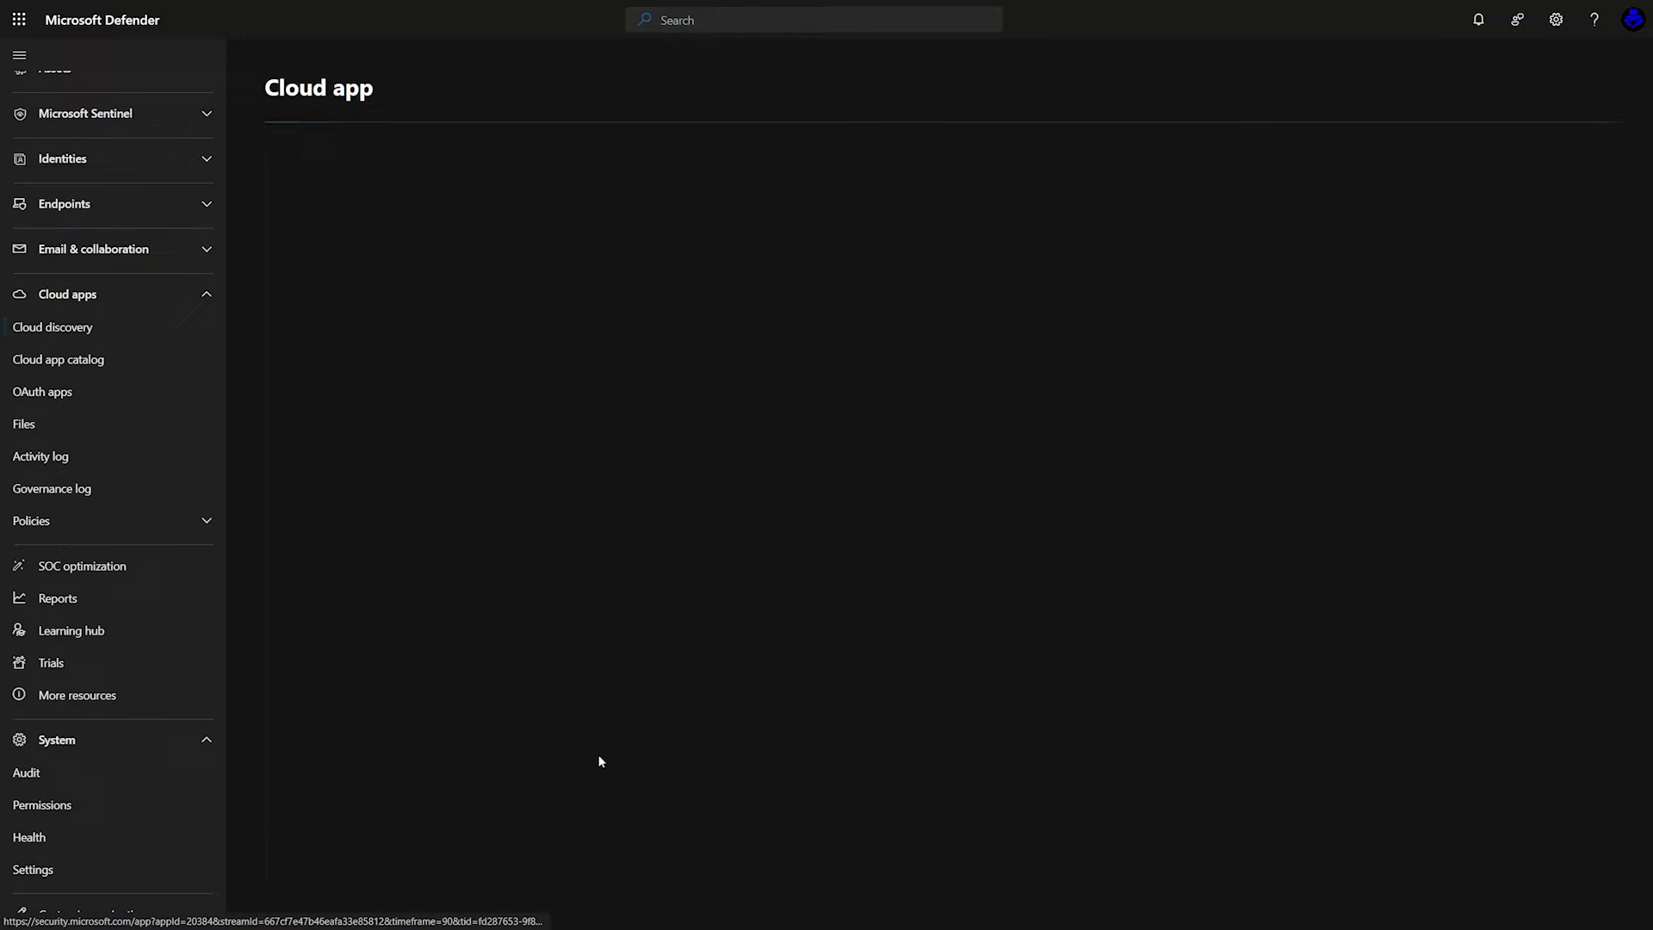
pyautogui.click(801, 251)
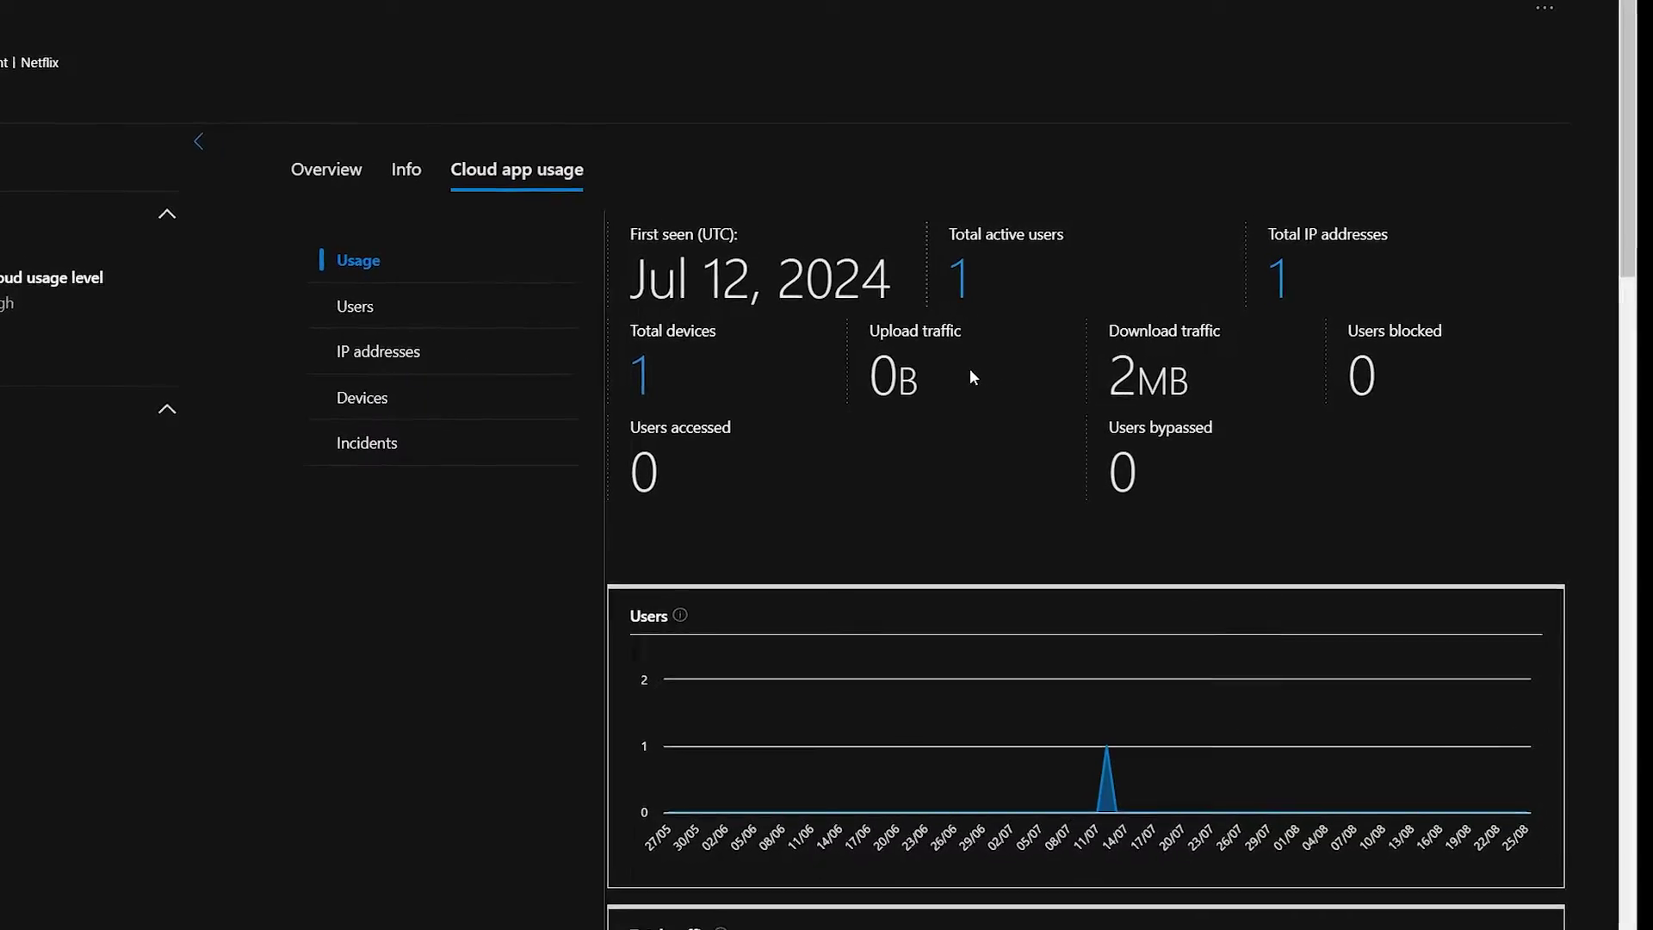
pyautogui.scroll(-8, 962, 372)
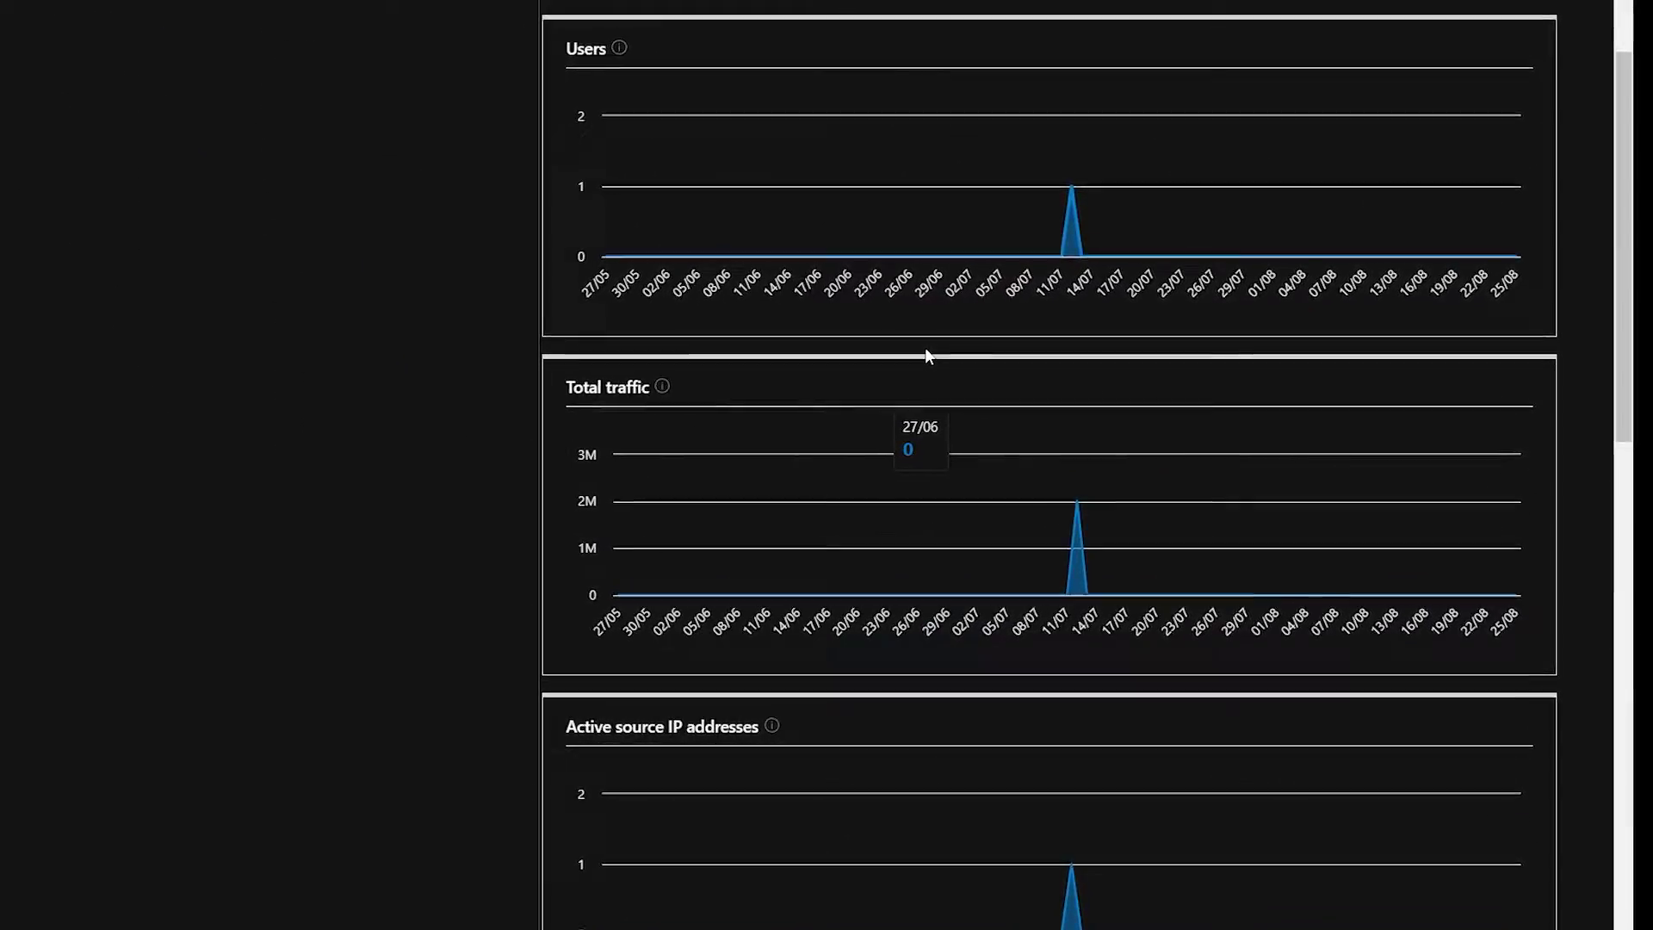
pyautogui.scroll(-5, 918, 347)
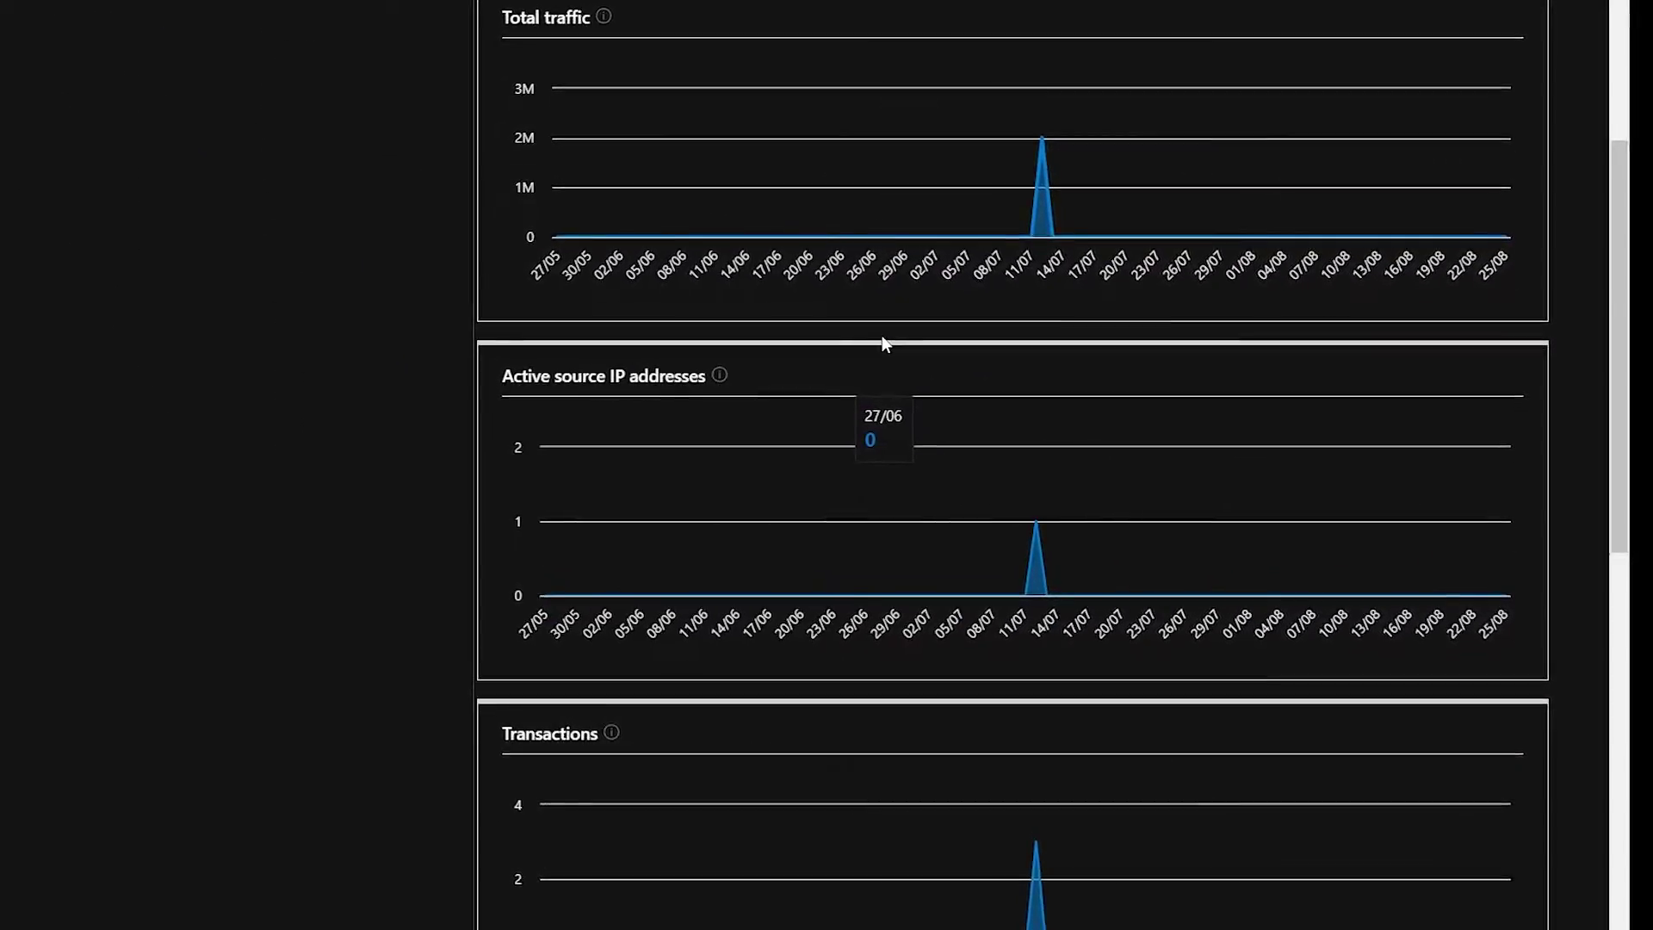
pyautogui.scroll(-2, 869, 342)
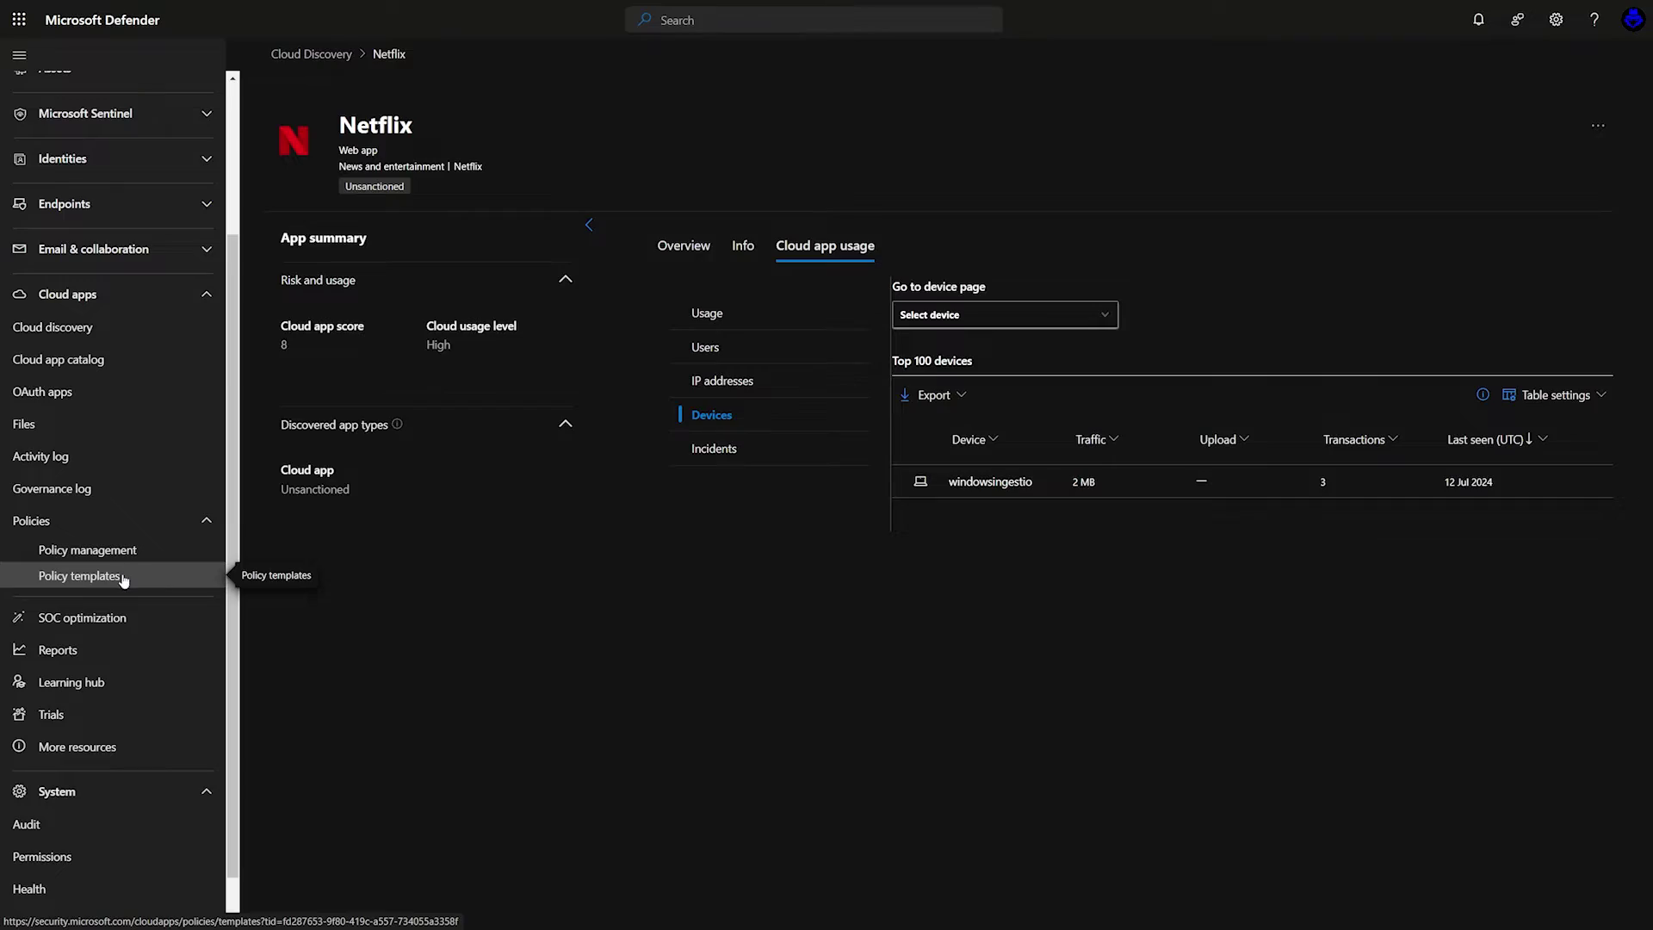
# Start a policy from the New high volume app template, matching daily traffic over 500 MB.
pyautogui.click(124, 577)
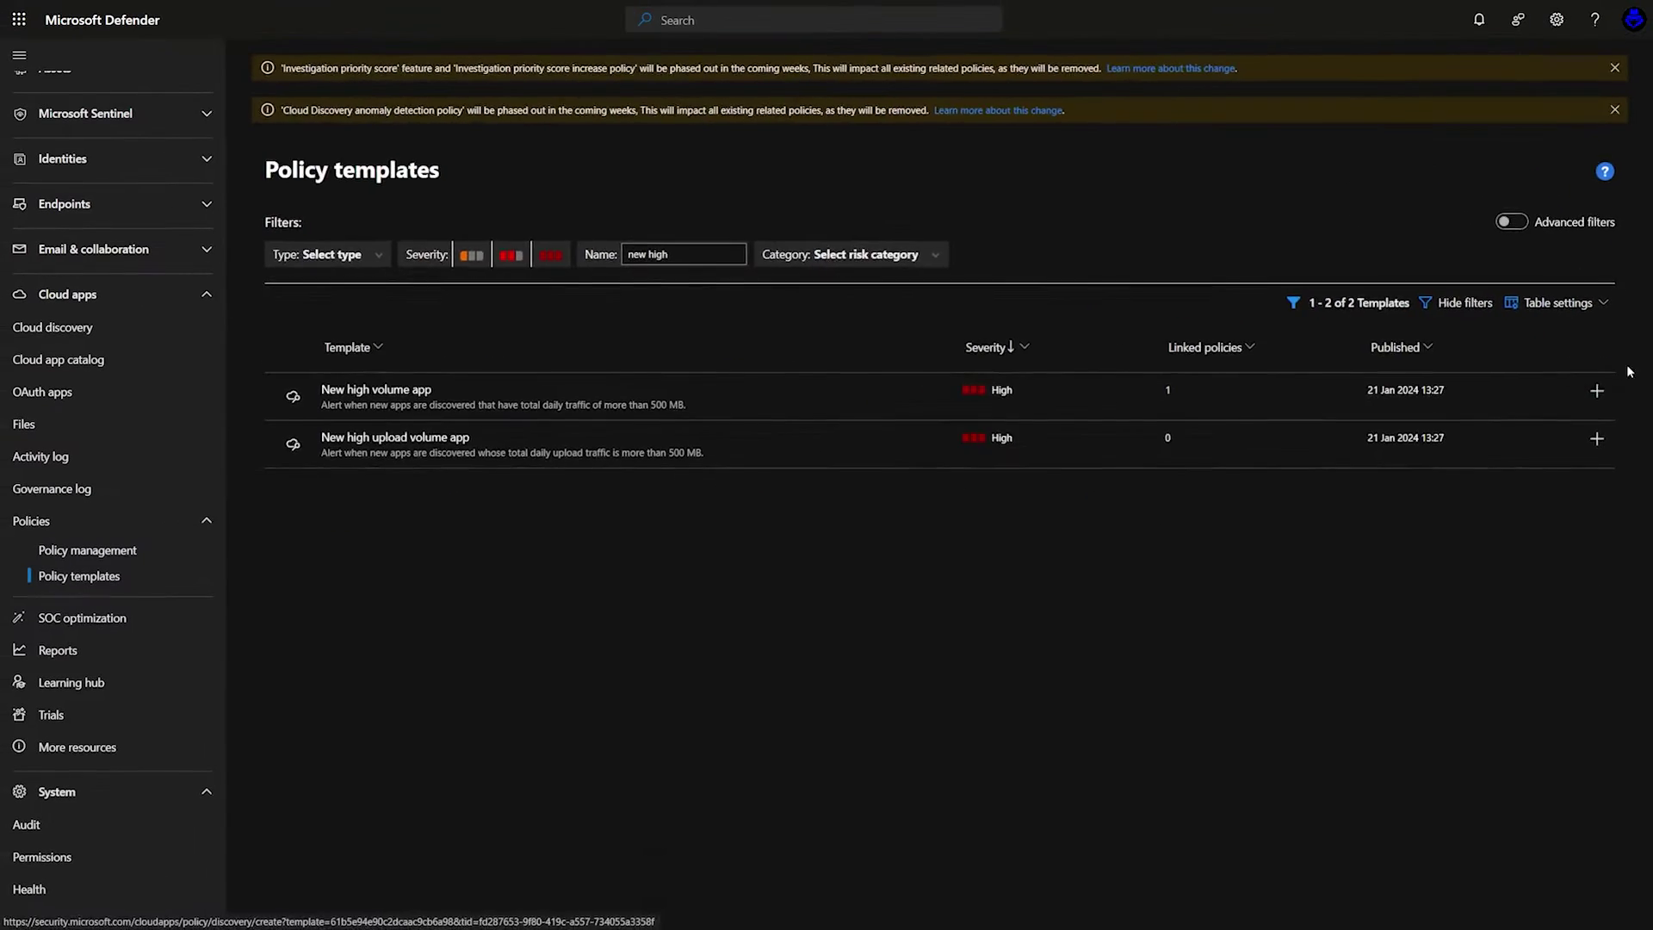
pyautogui.click(1540, 466)
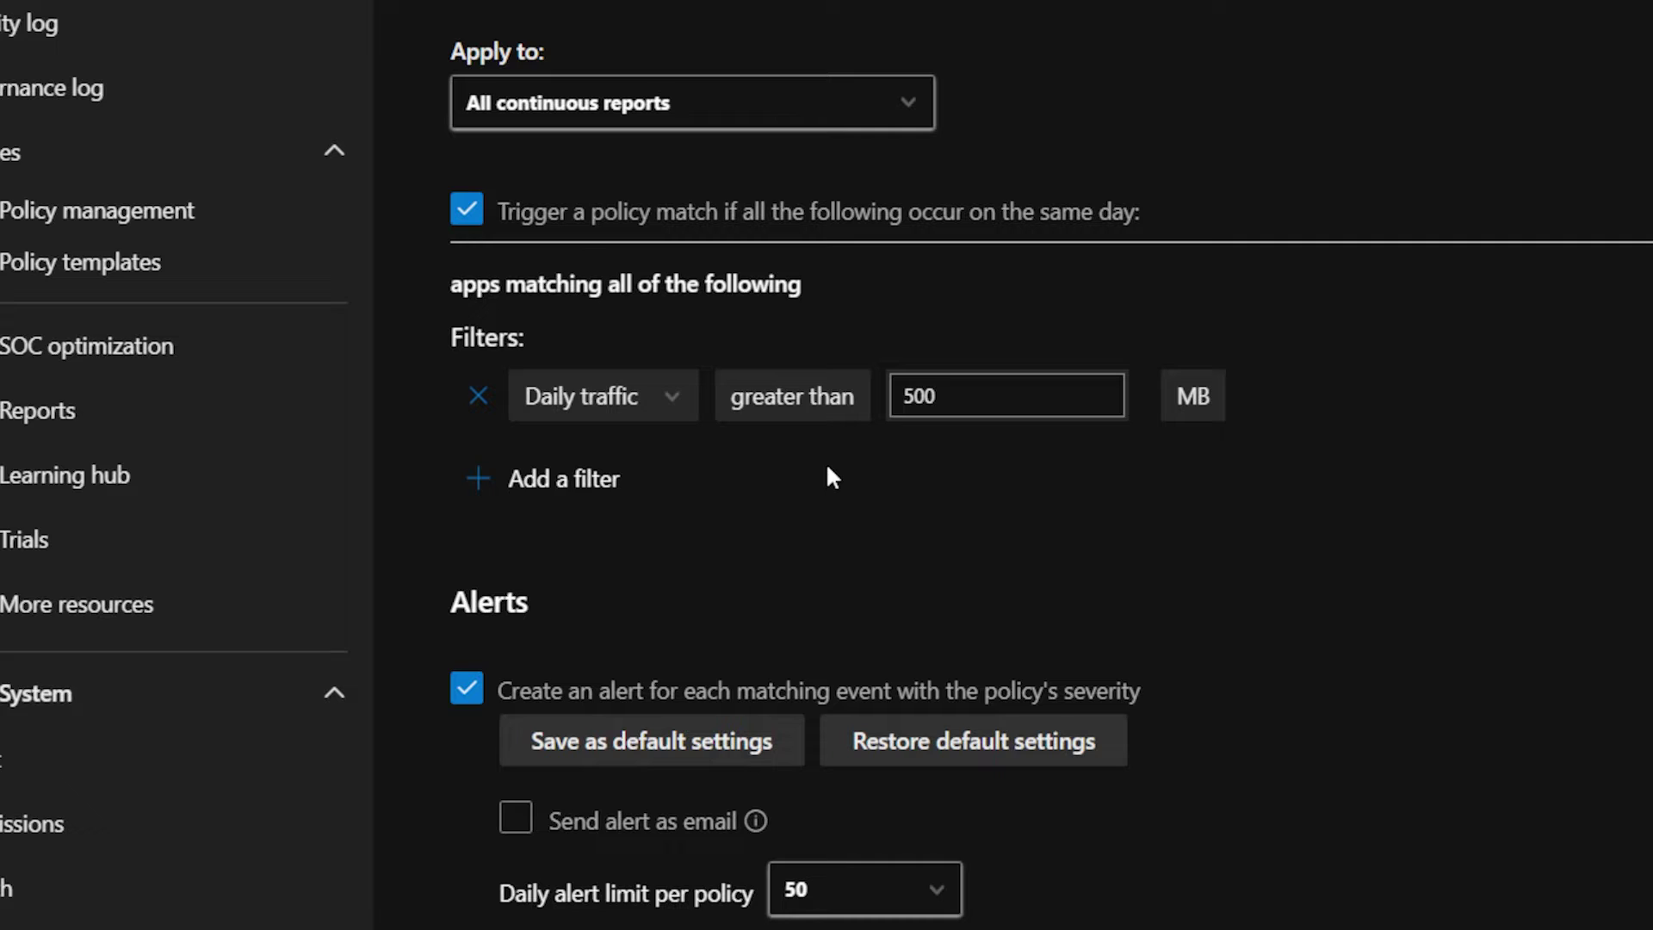
# Add an App tag does not equal Sanctioned filter and the Tag app as unsanctioned action.
pyautogui.click(344, 372)
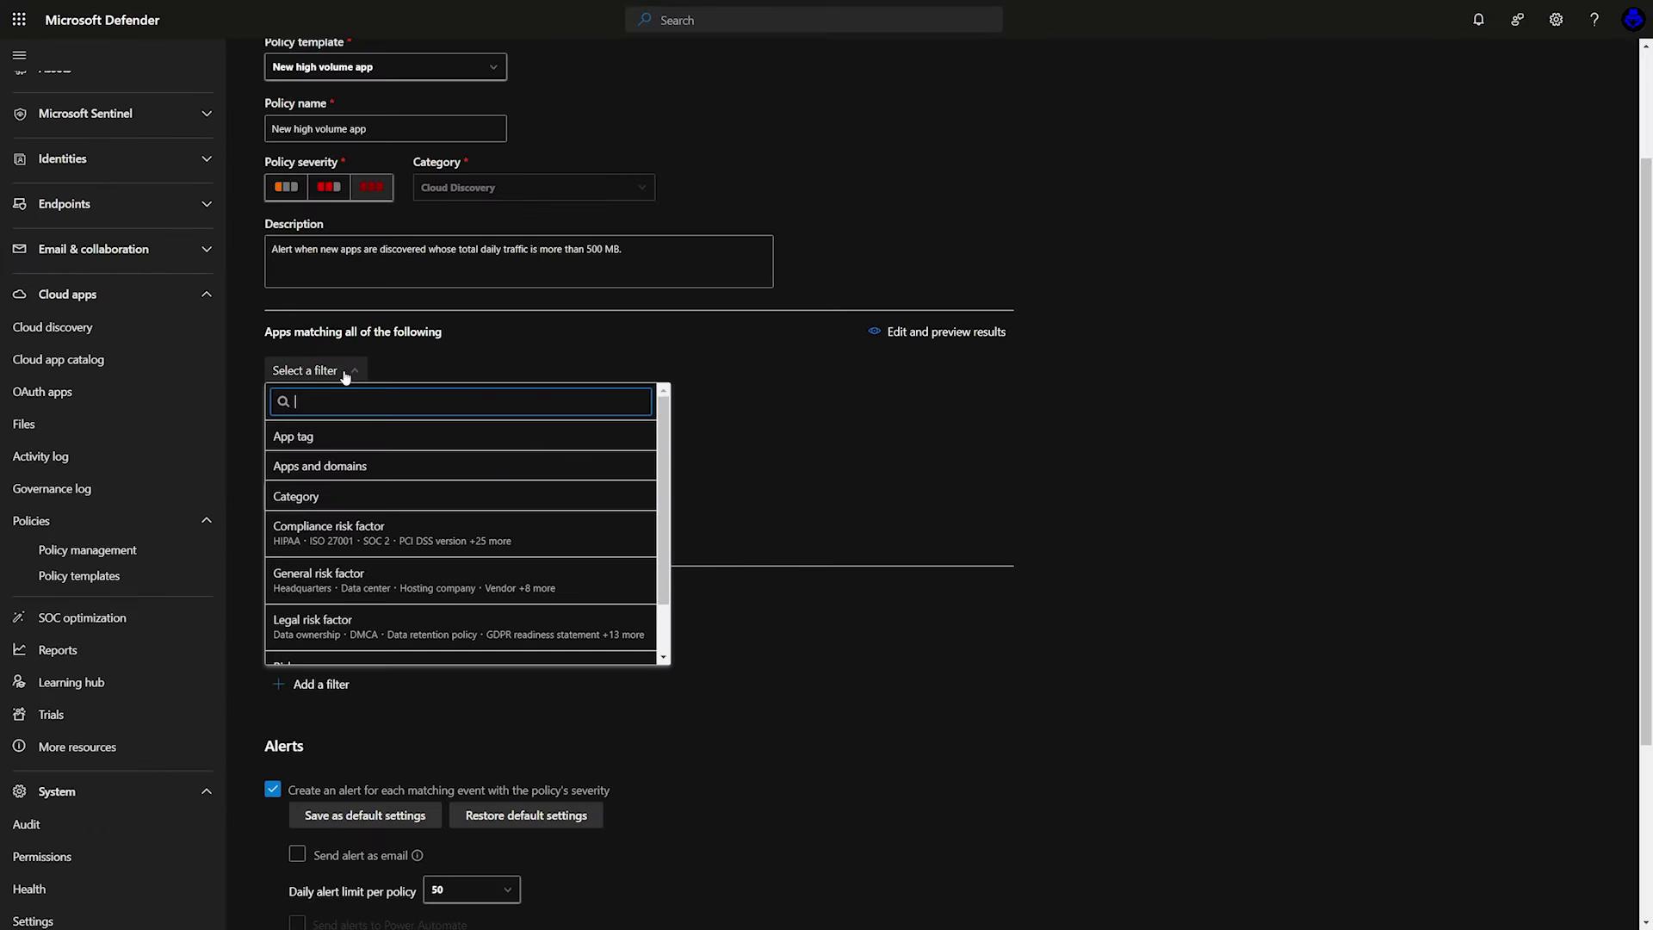
pyautogui.click(337, 438)
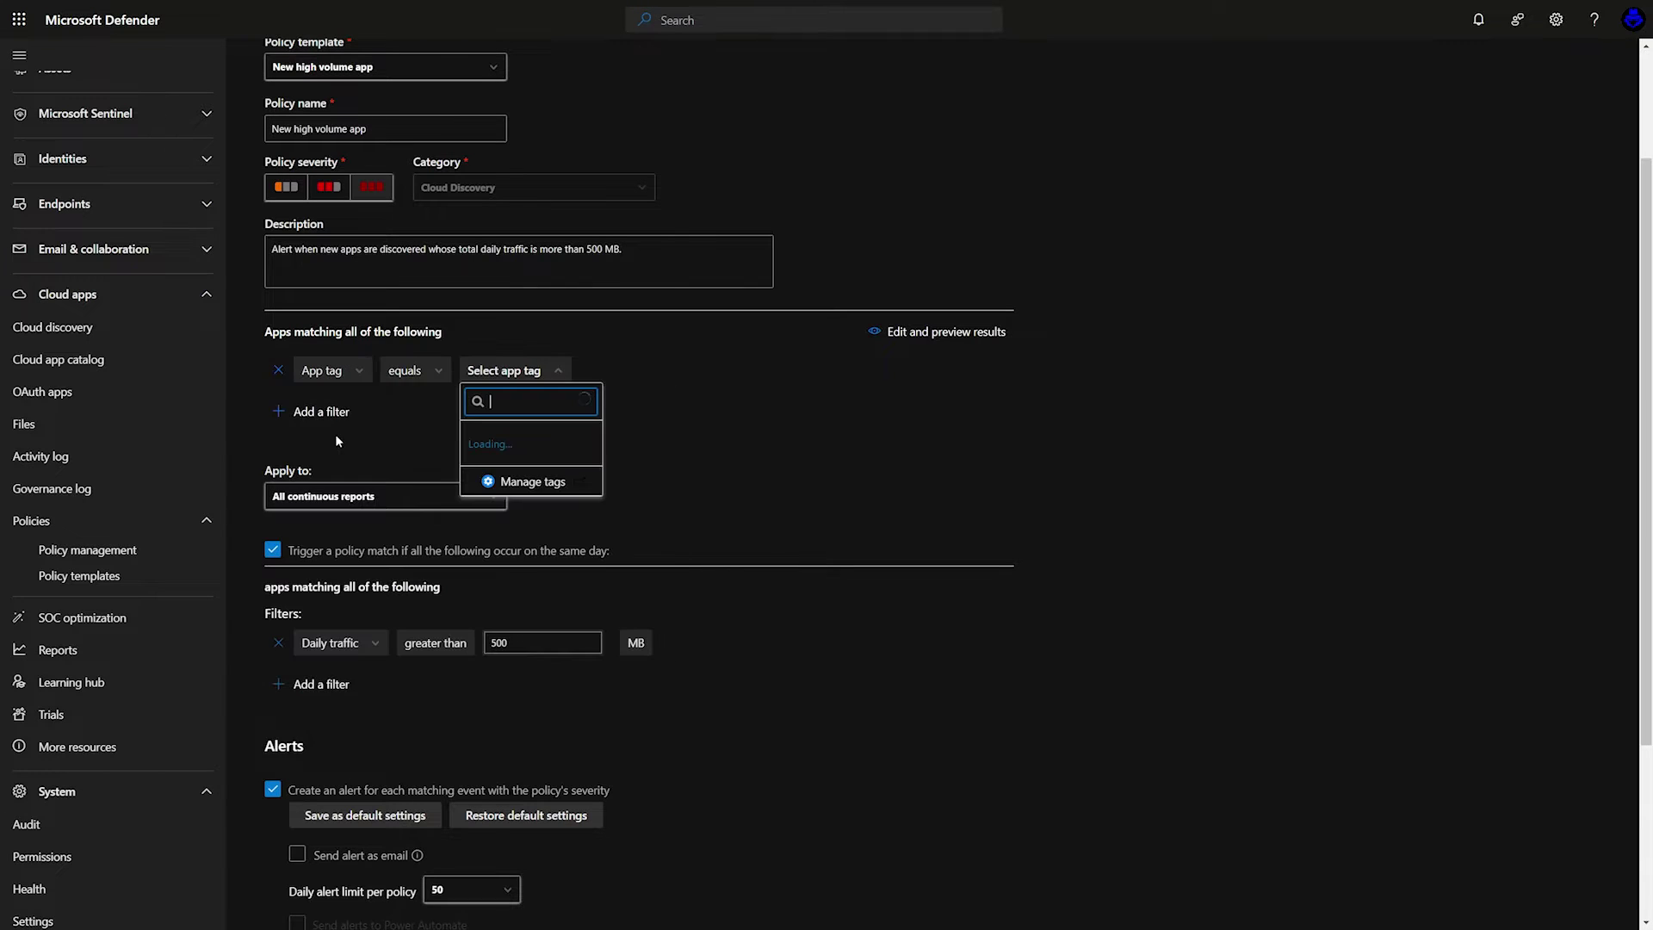
pyautogui.click(410, 369)
pyautogui.click(435, 391)
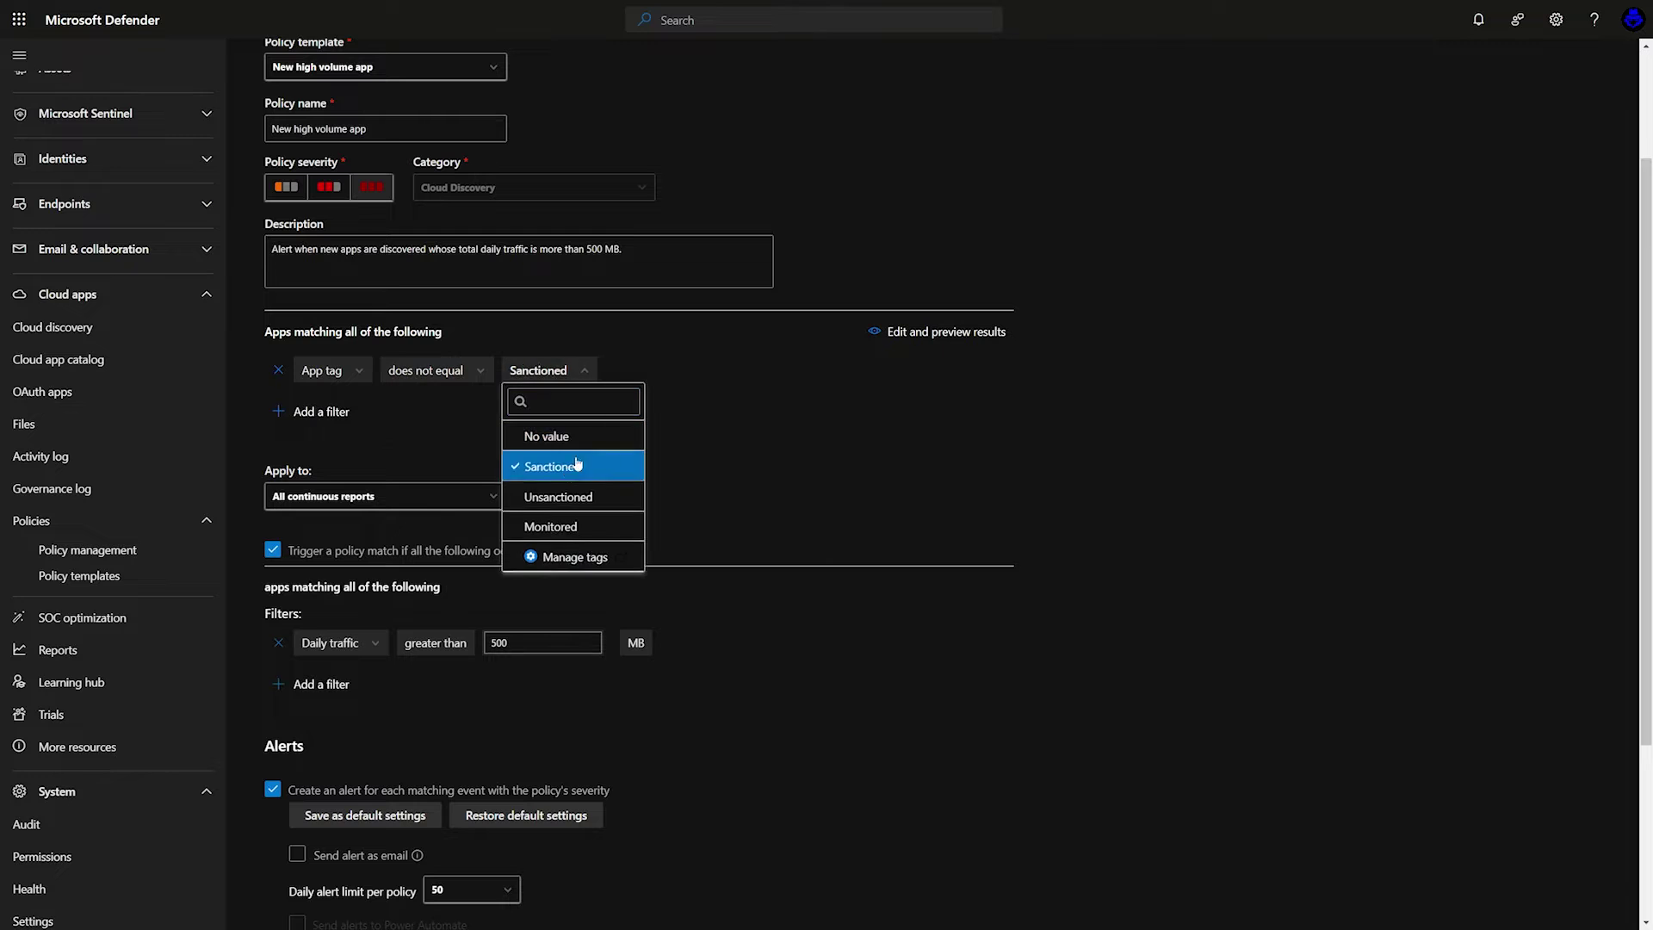
pyautogui.scroll(-5, 535, 805)
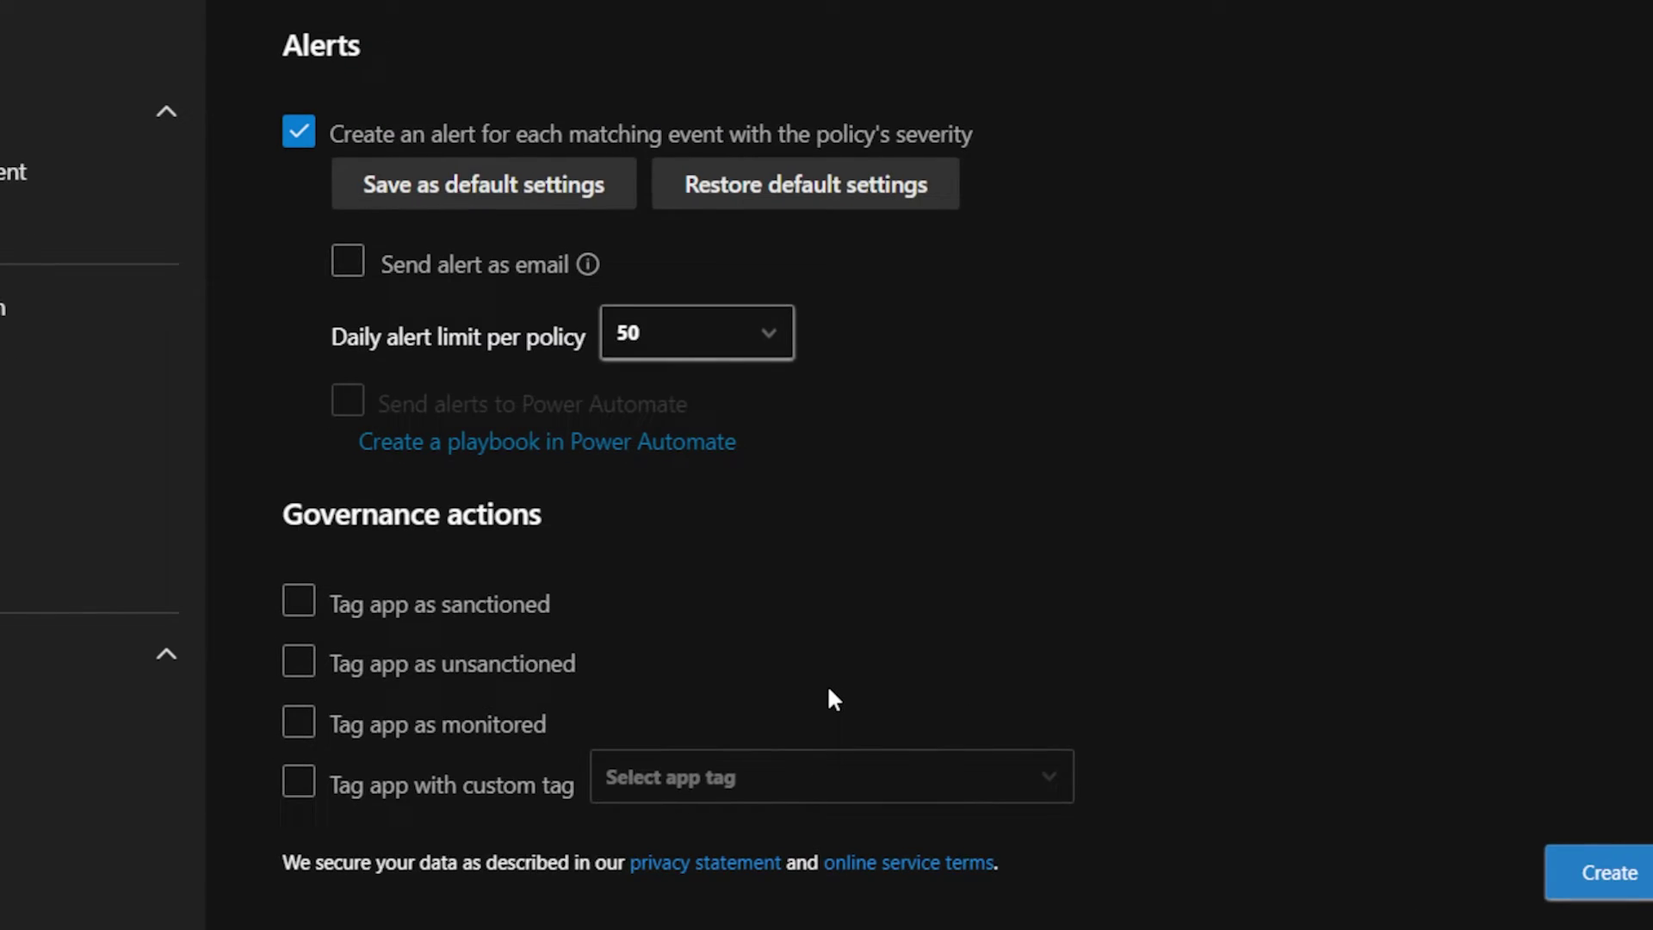
pyautogui.click(708, 656)
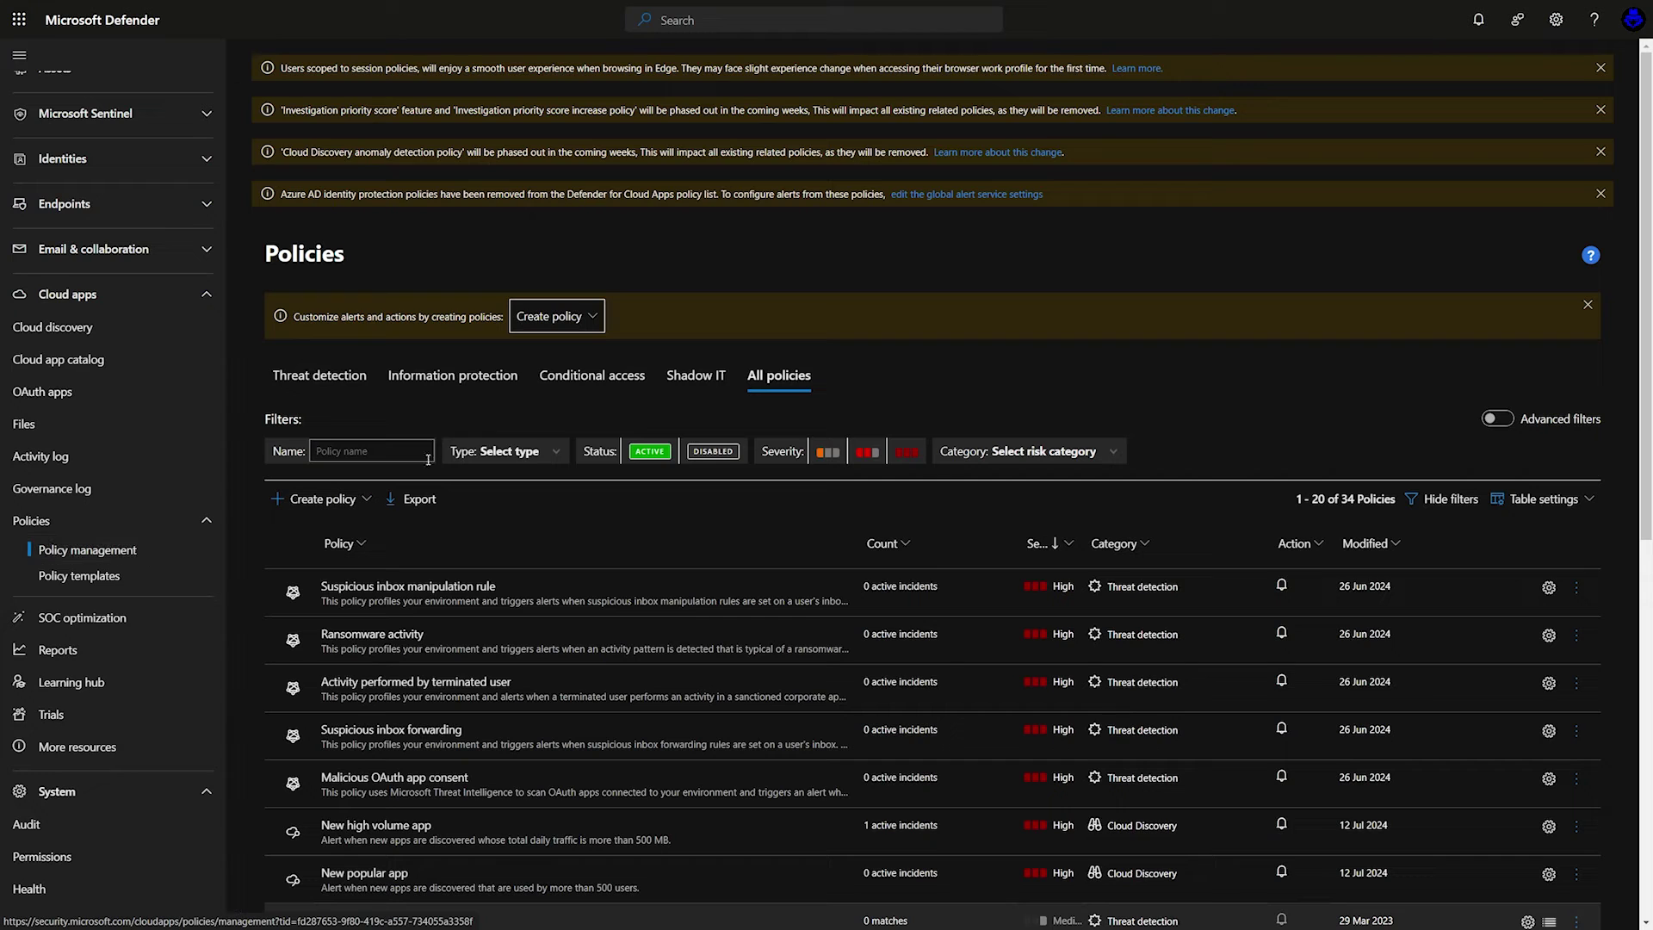
pyautogui.scroll(-1, 589, 546)
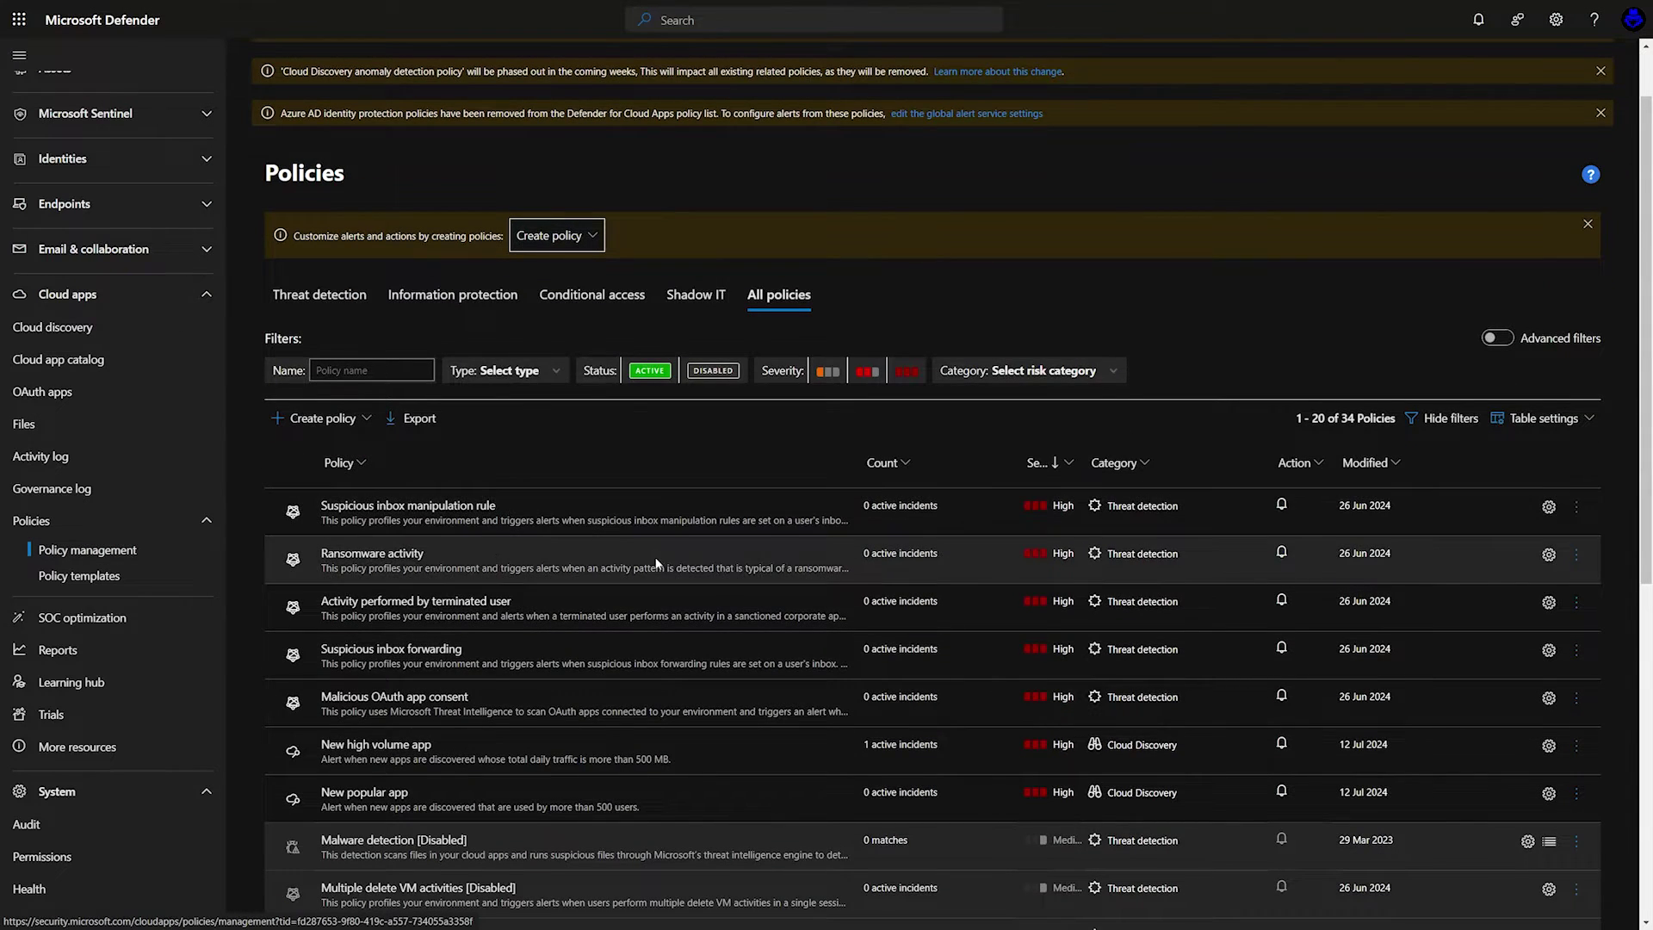
pyautogui.scroll(-2, 668, 548)
pyautogui.scroll(-6, 695, 518)
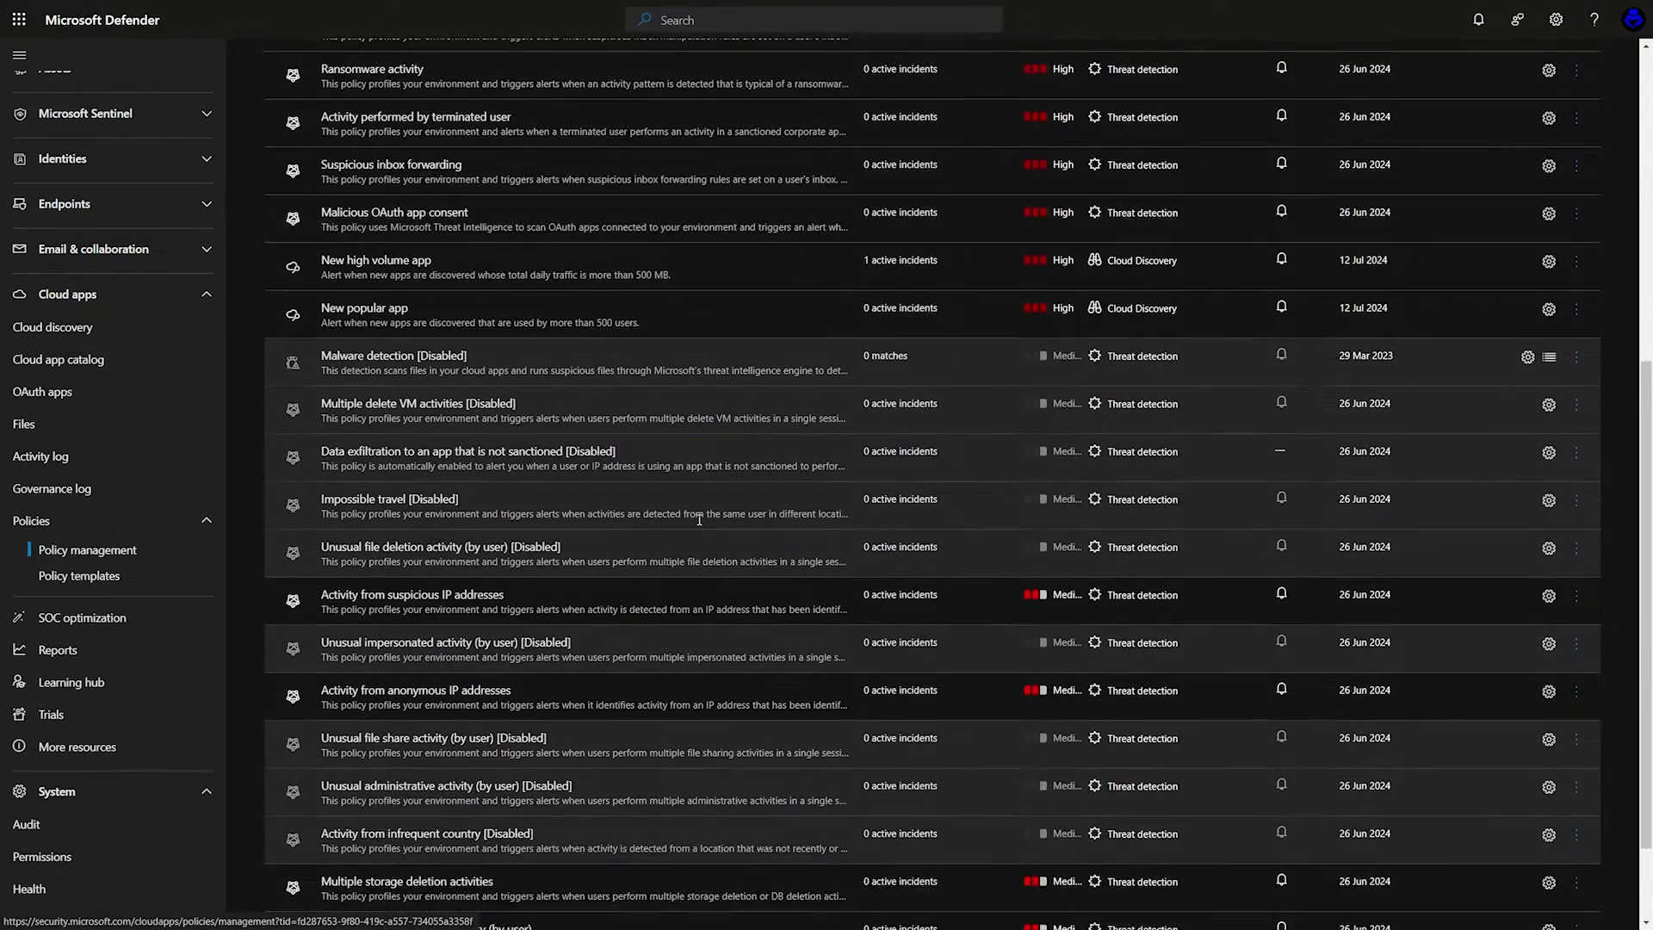
pyautogui.scroll(9, 694, 544)
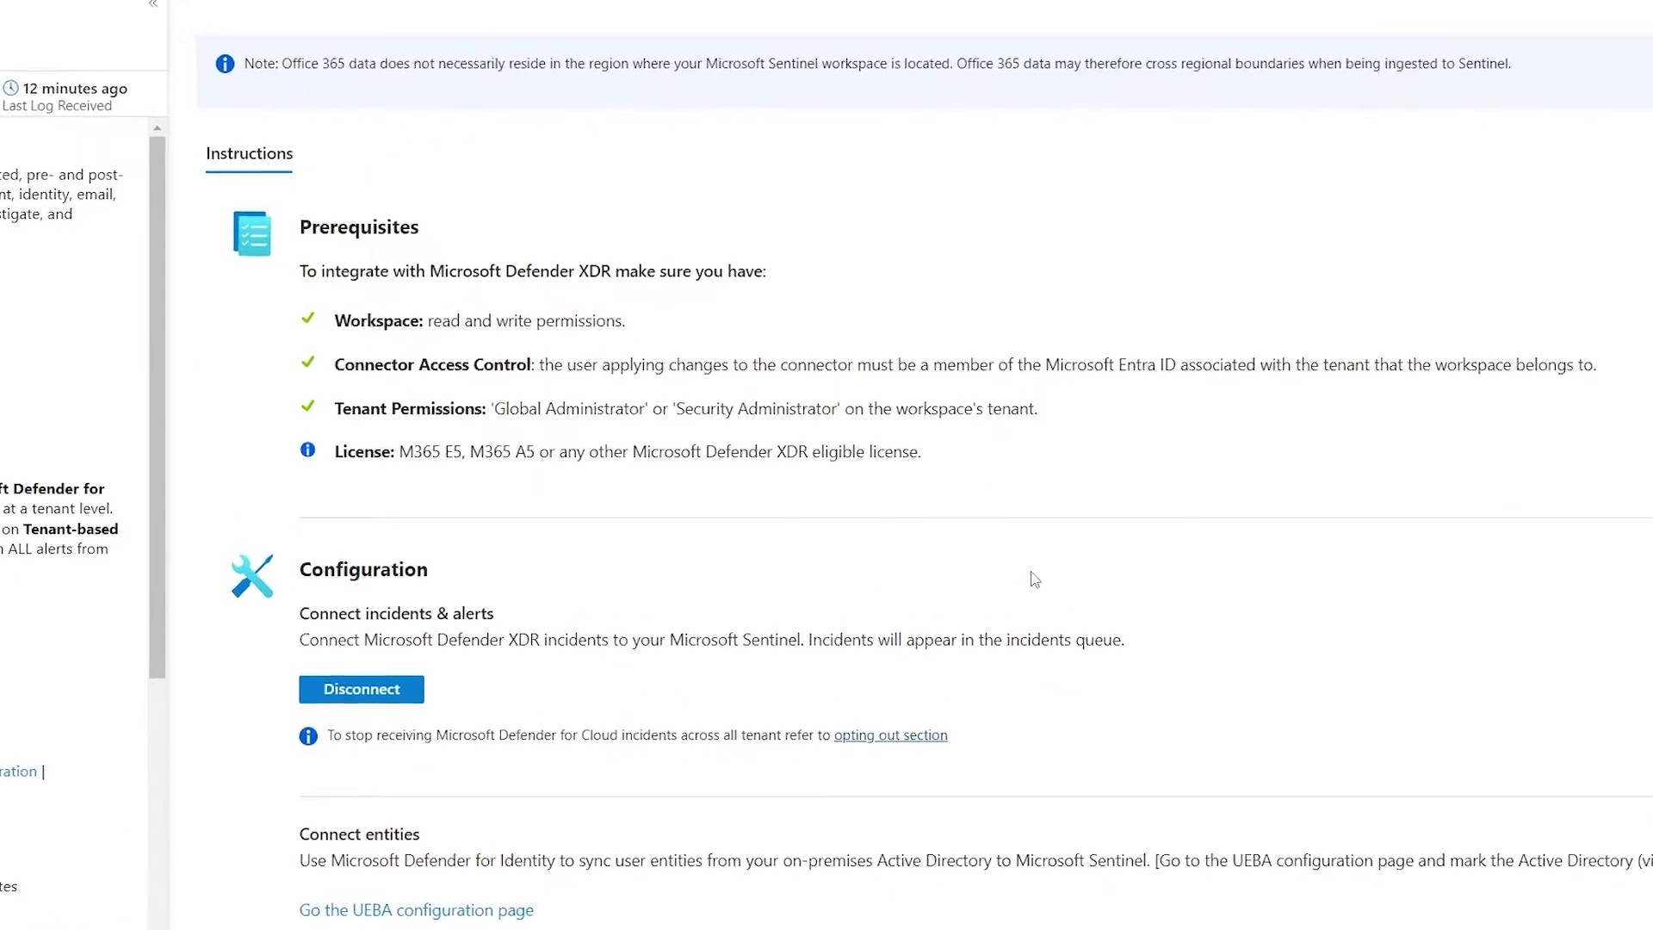
pyautogui.scroll(-20, 878, 586)
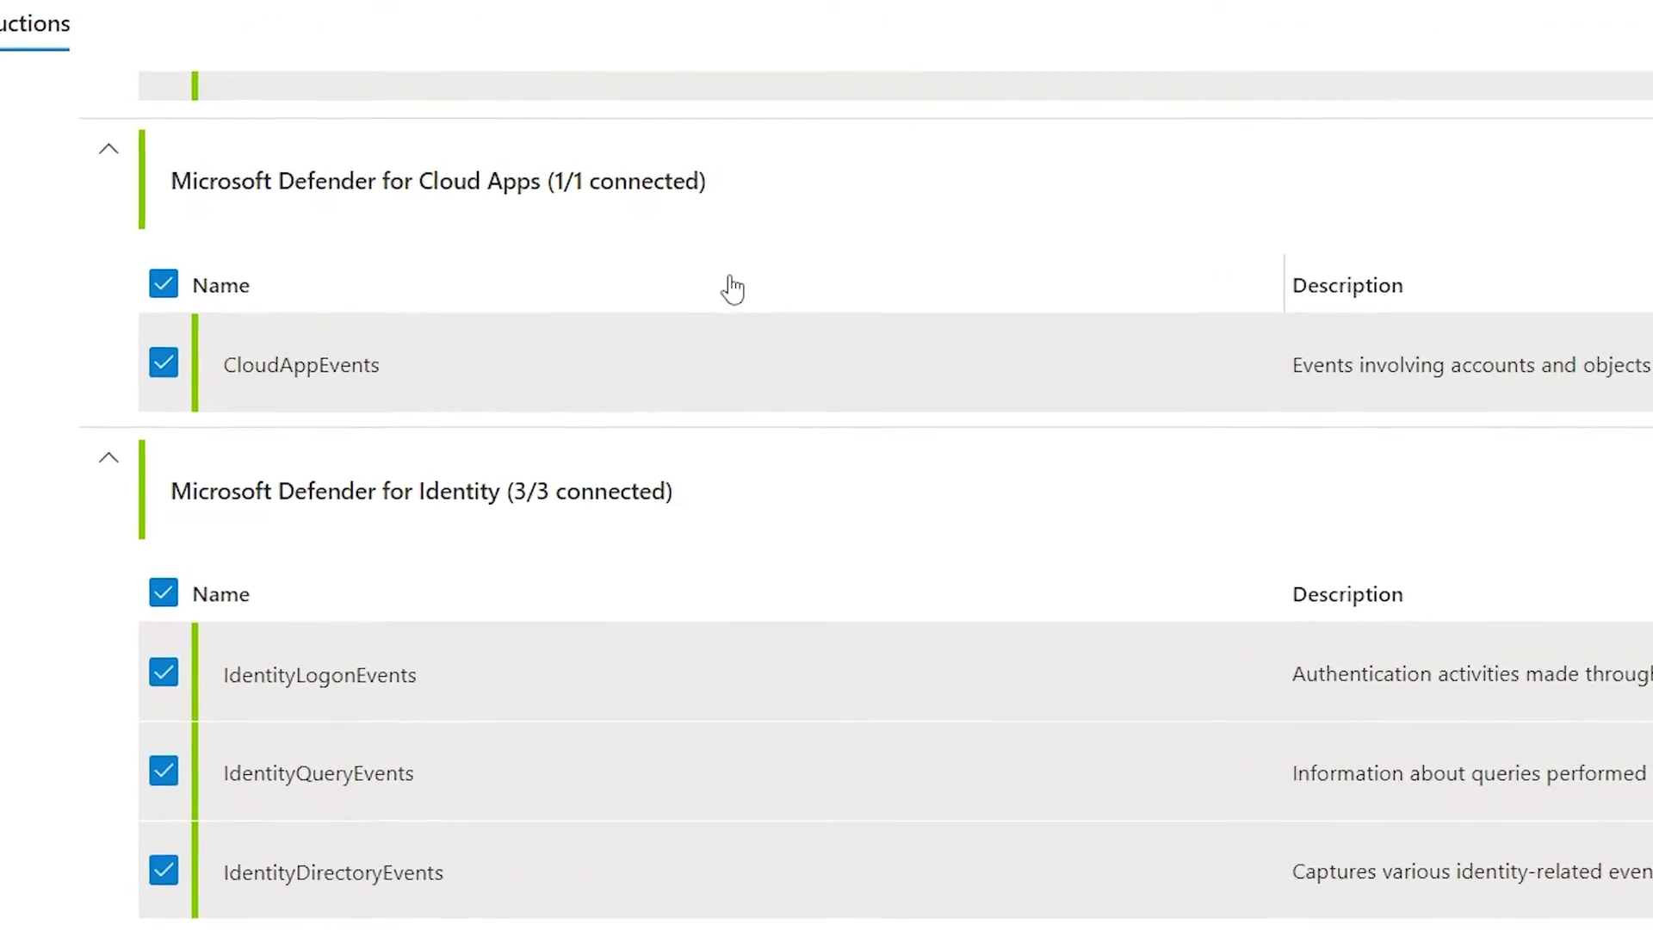
pyautogui.scroll(-2, 736, 284)
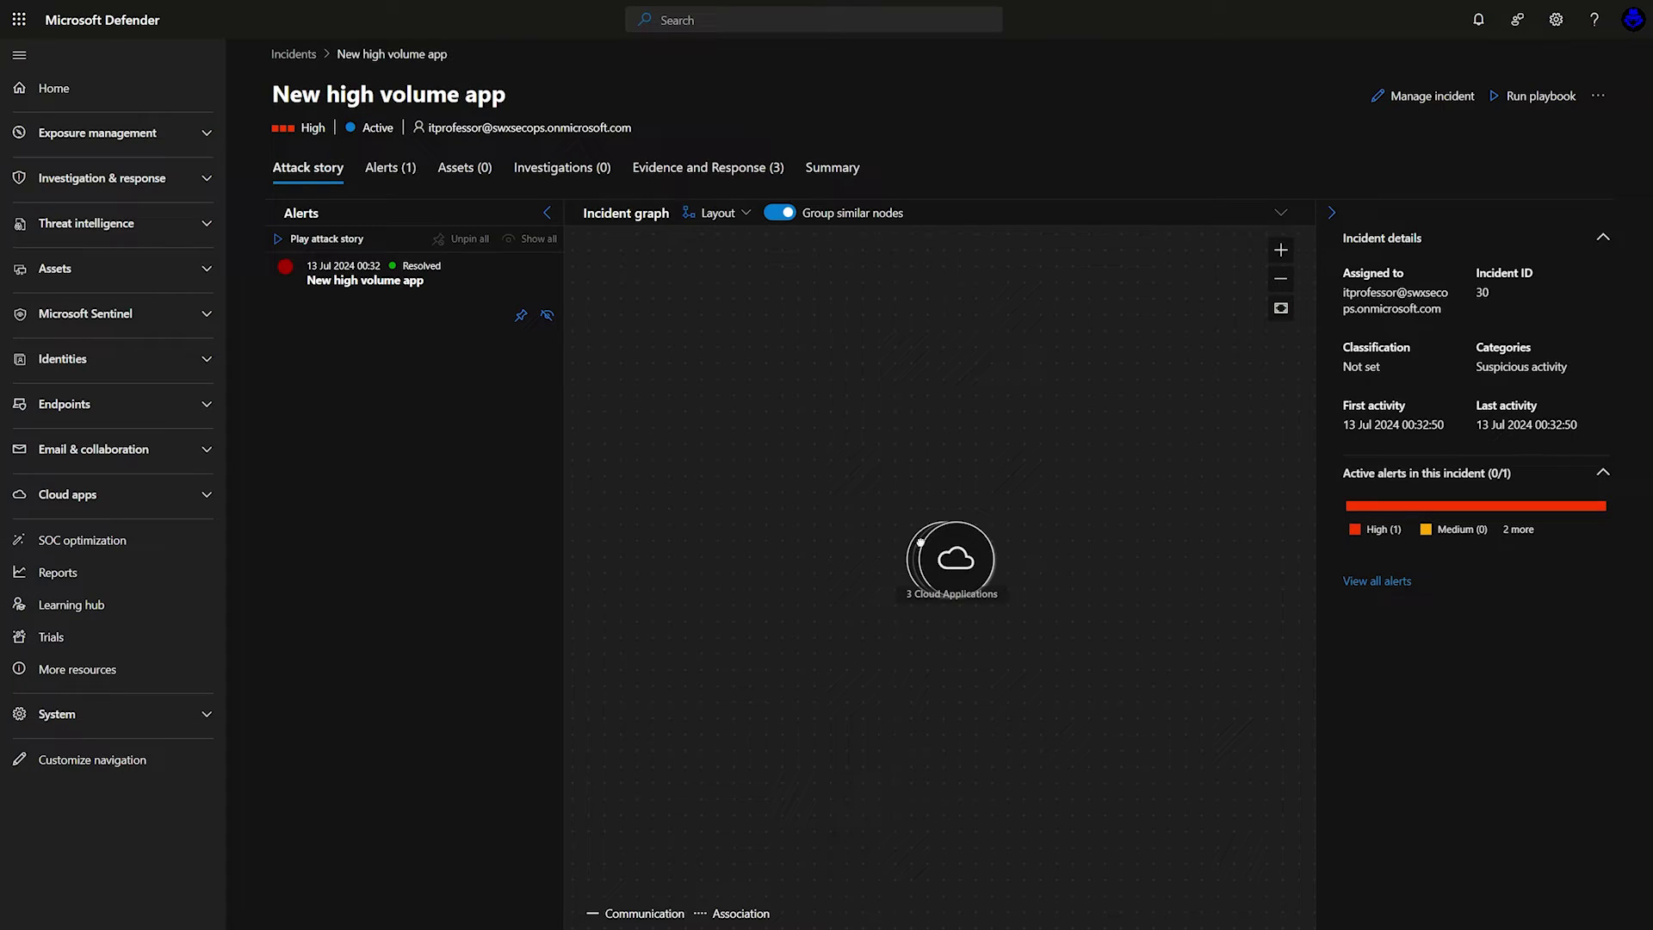
# Review the incident's 3 cloud applications and alert, then open Defender for Endpoint cloud app settings.
pyautogui.click(951, 558)
pyautogui.click(964, 619)
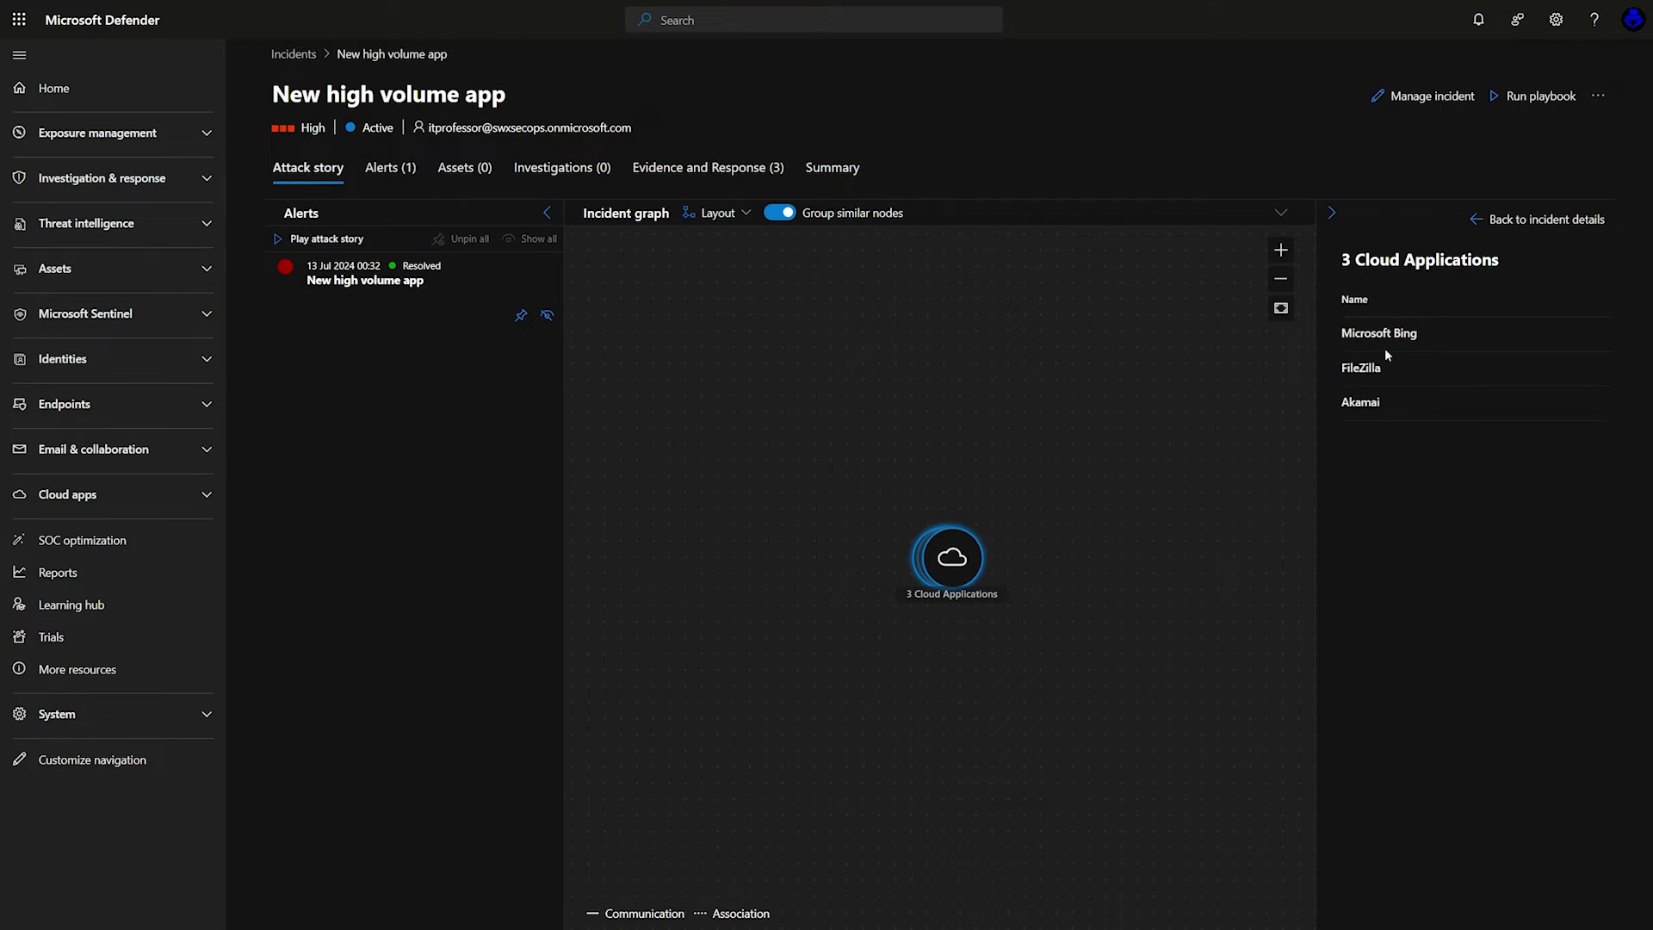
pyautogui.click(391, 280)
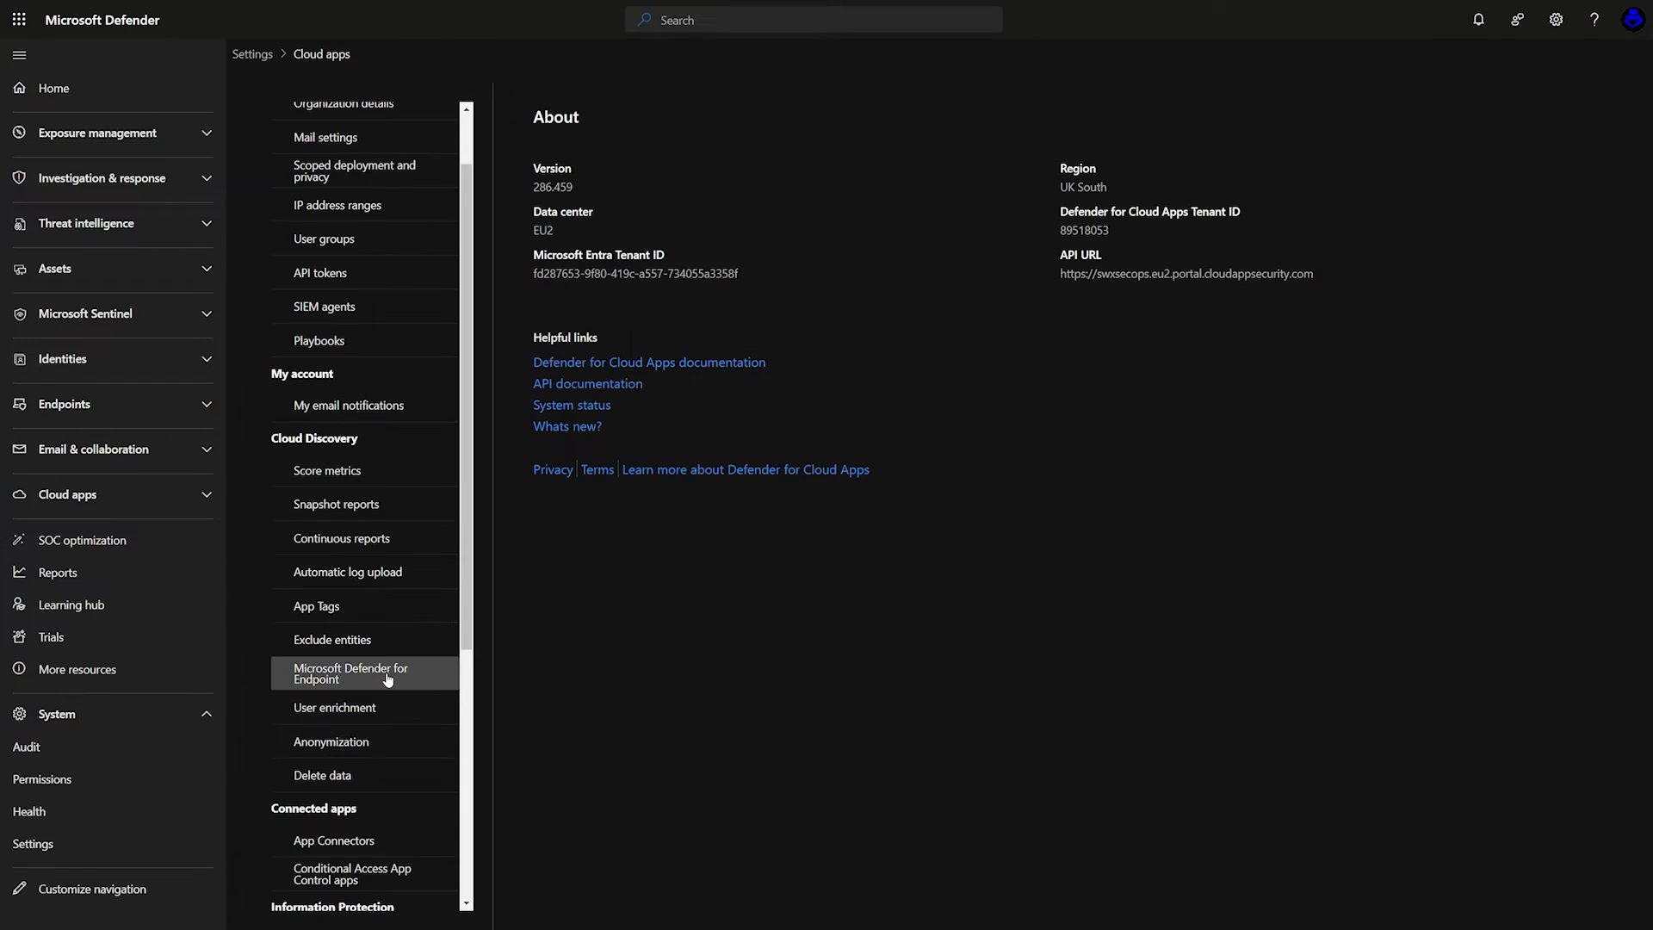
pyautogui.click(354, 673)
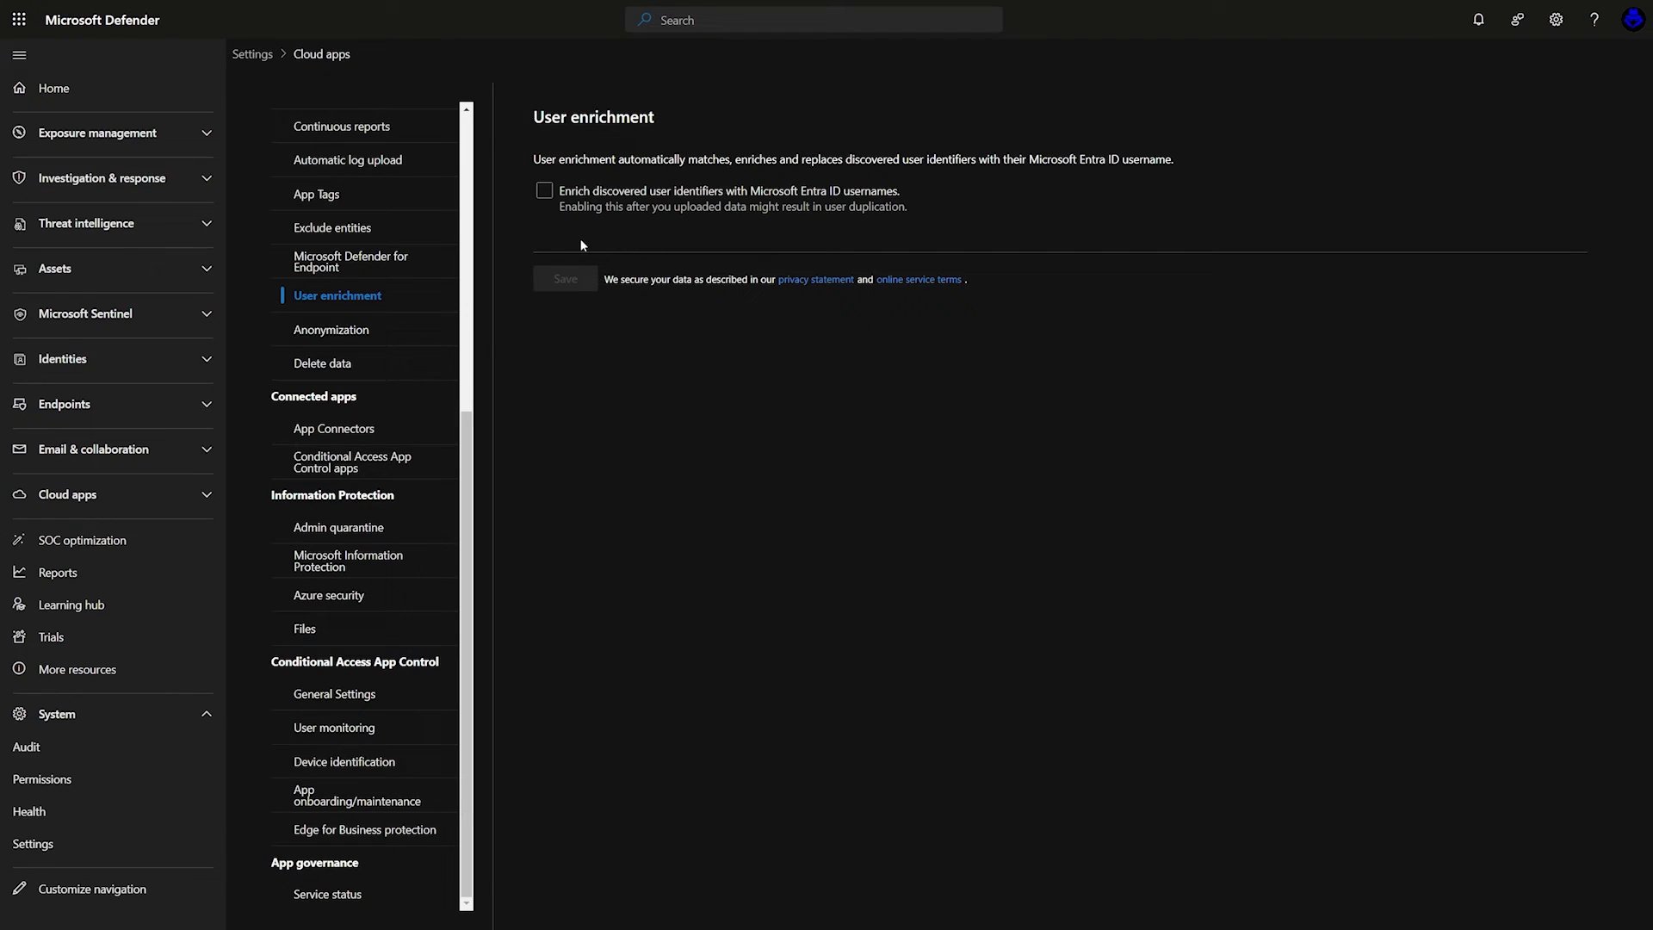
# Turn on Entra ID username enrichment and automatic scanning of new files, then save.
pyautogui.click(544, 190)
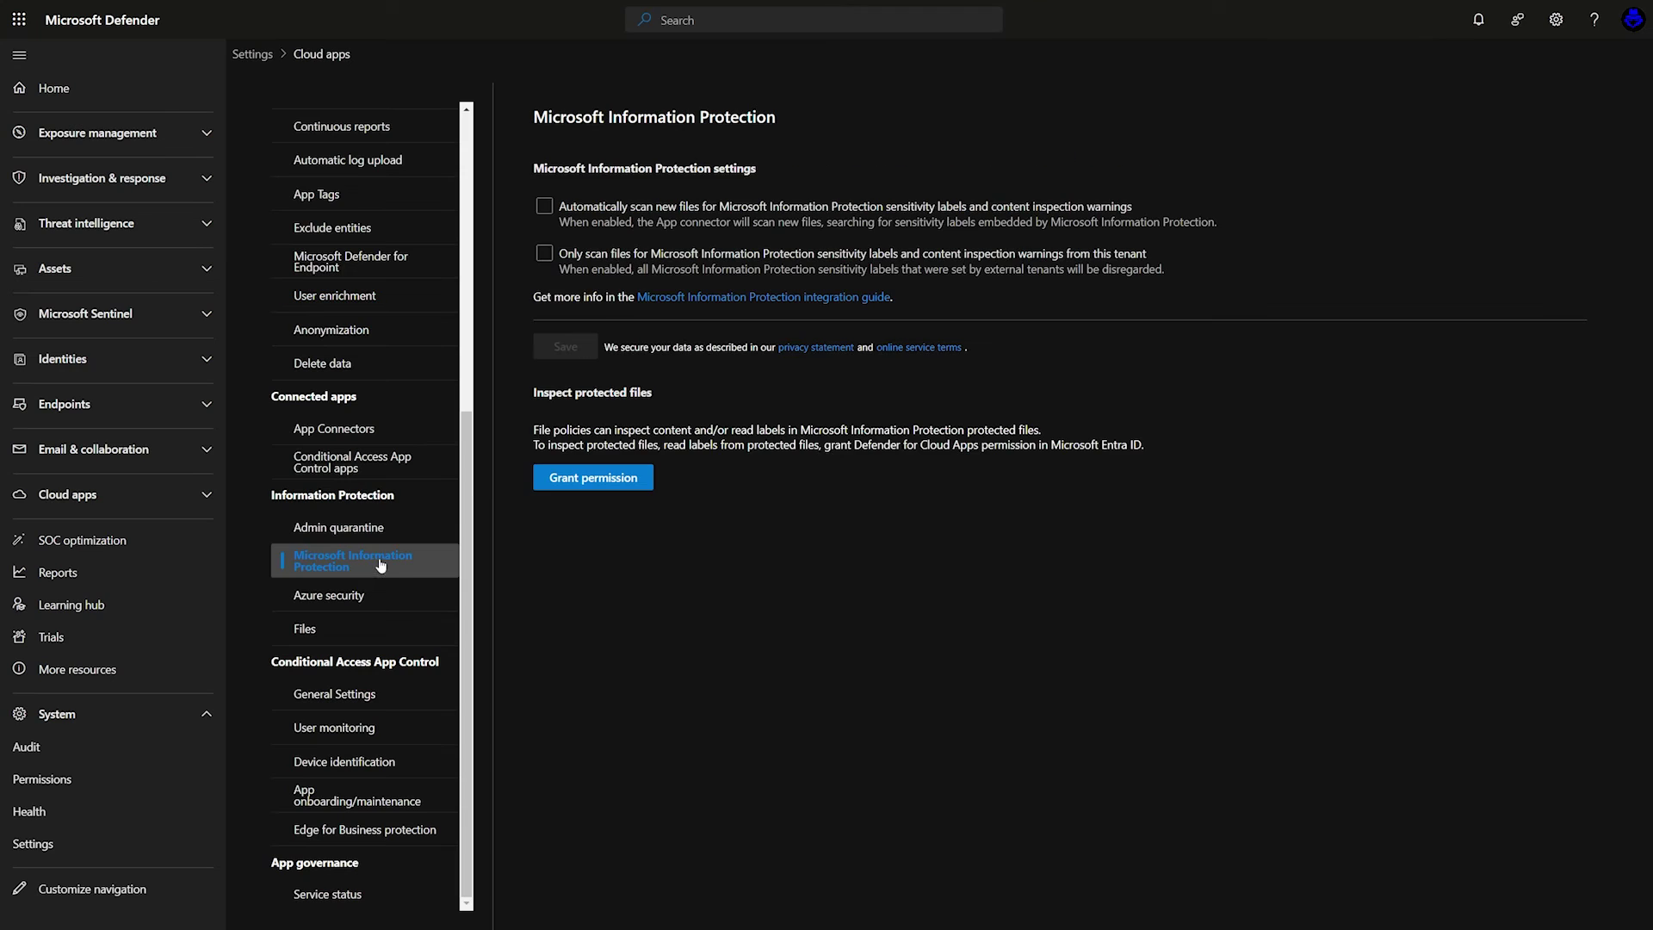
pyautogui.click(555, 215)
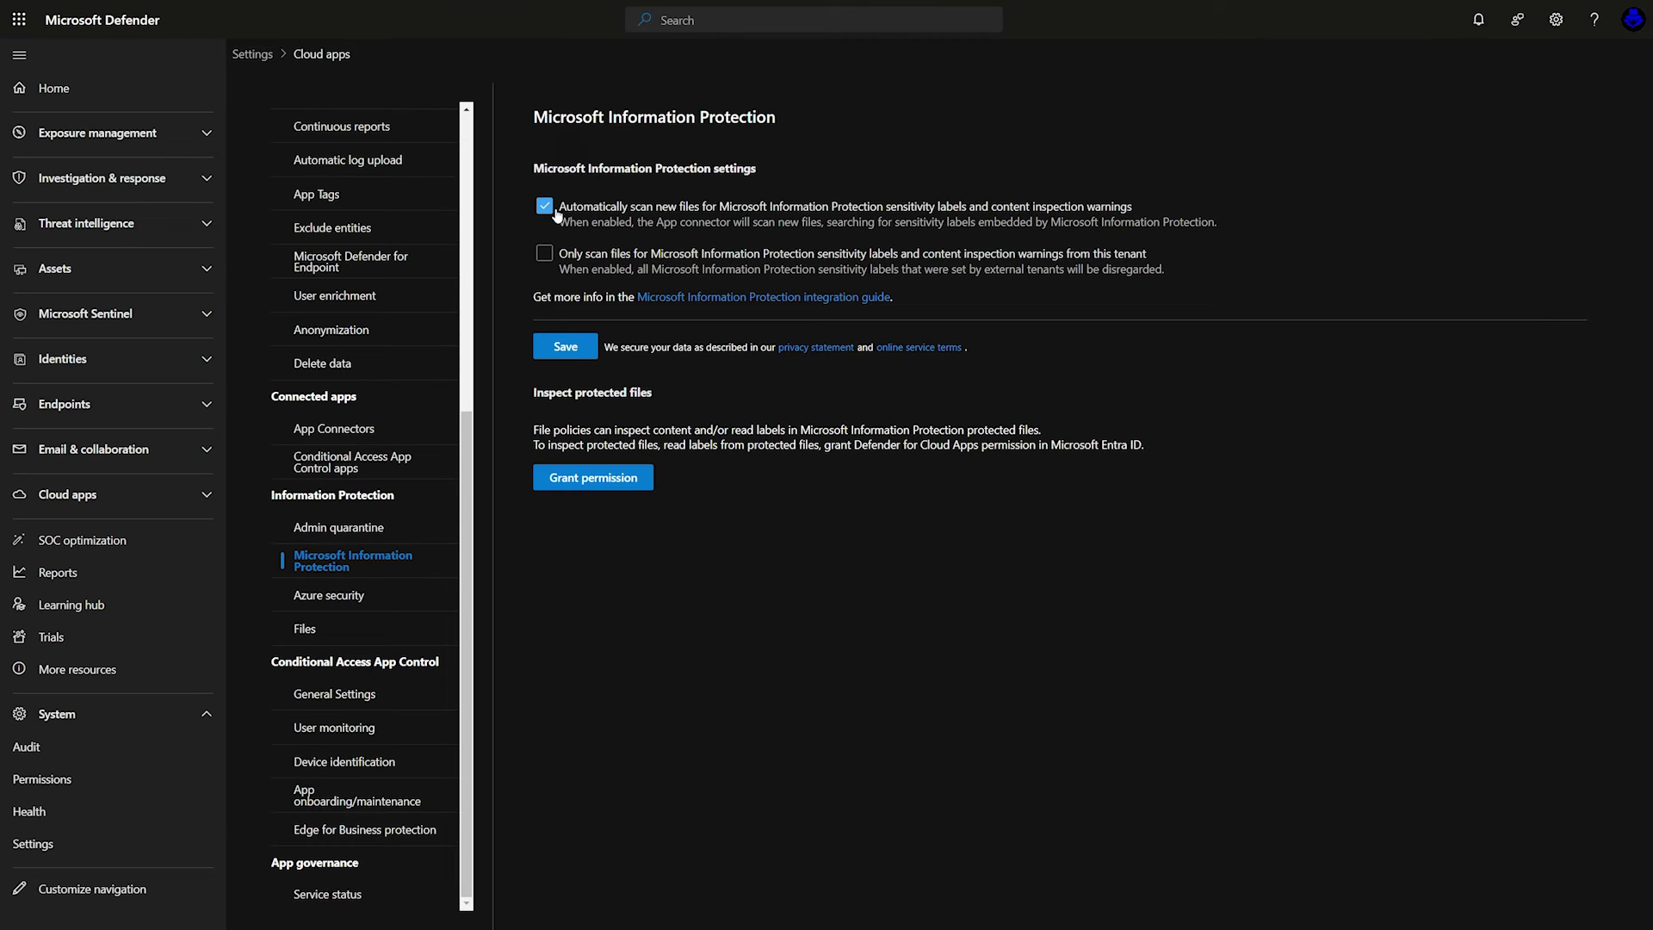
pyautogui.click(567, 339)
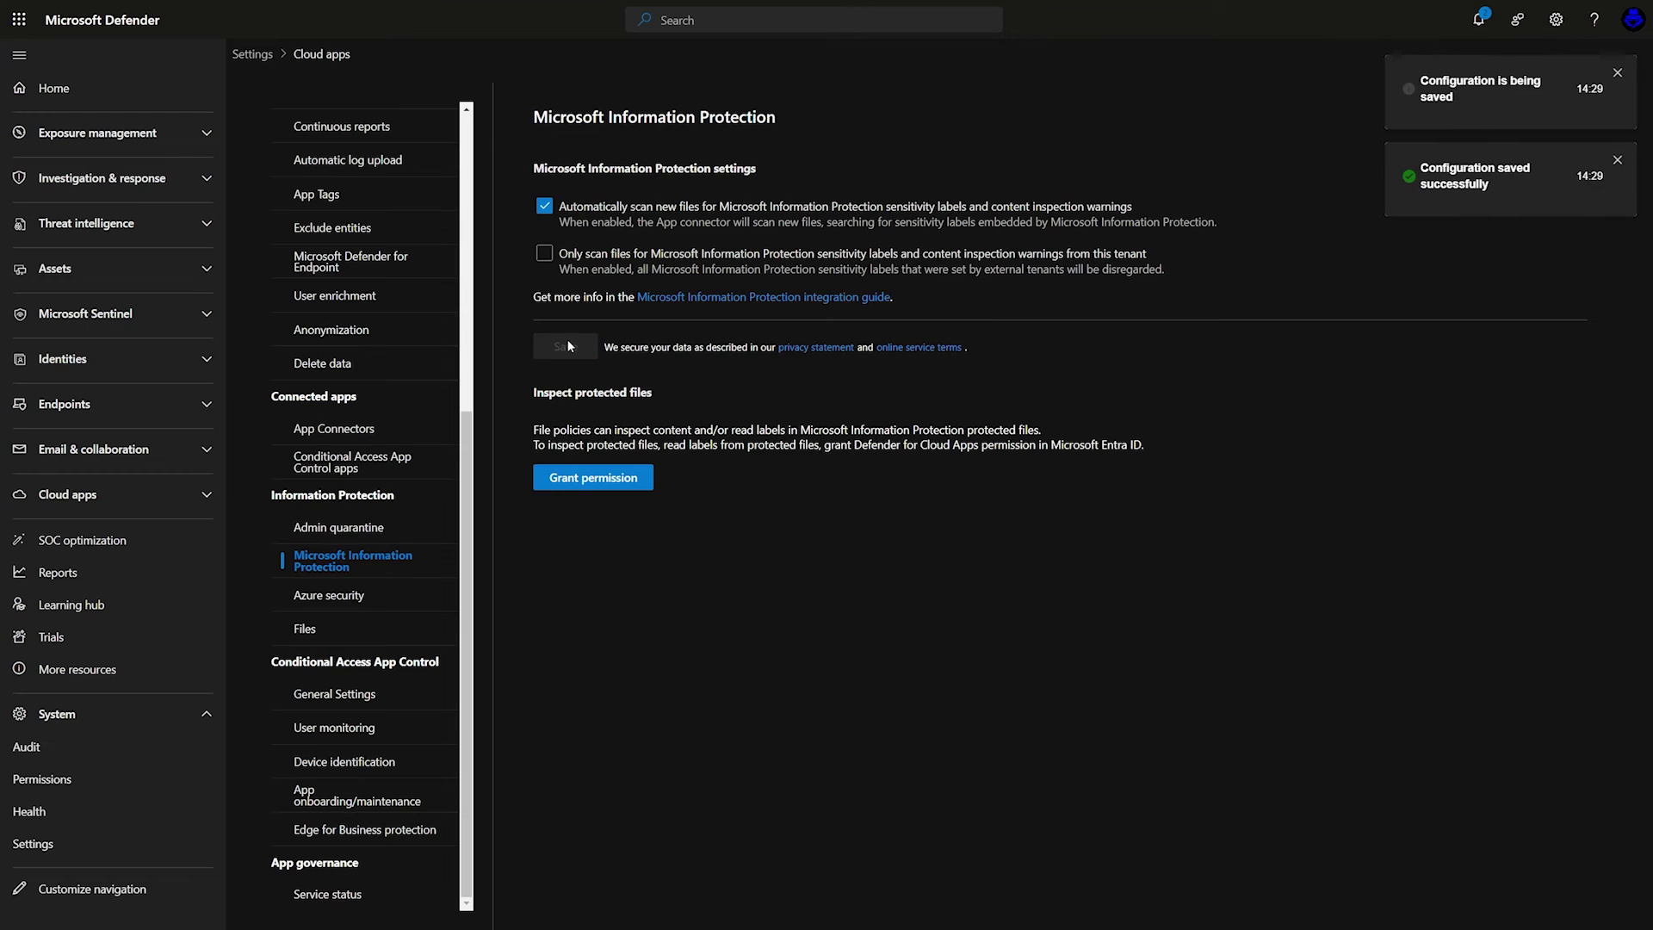
# Enable and save file monitoring under Files, then return to Cloud Discovery's discovered apps.
pyautogui.click(360, 628)
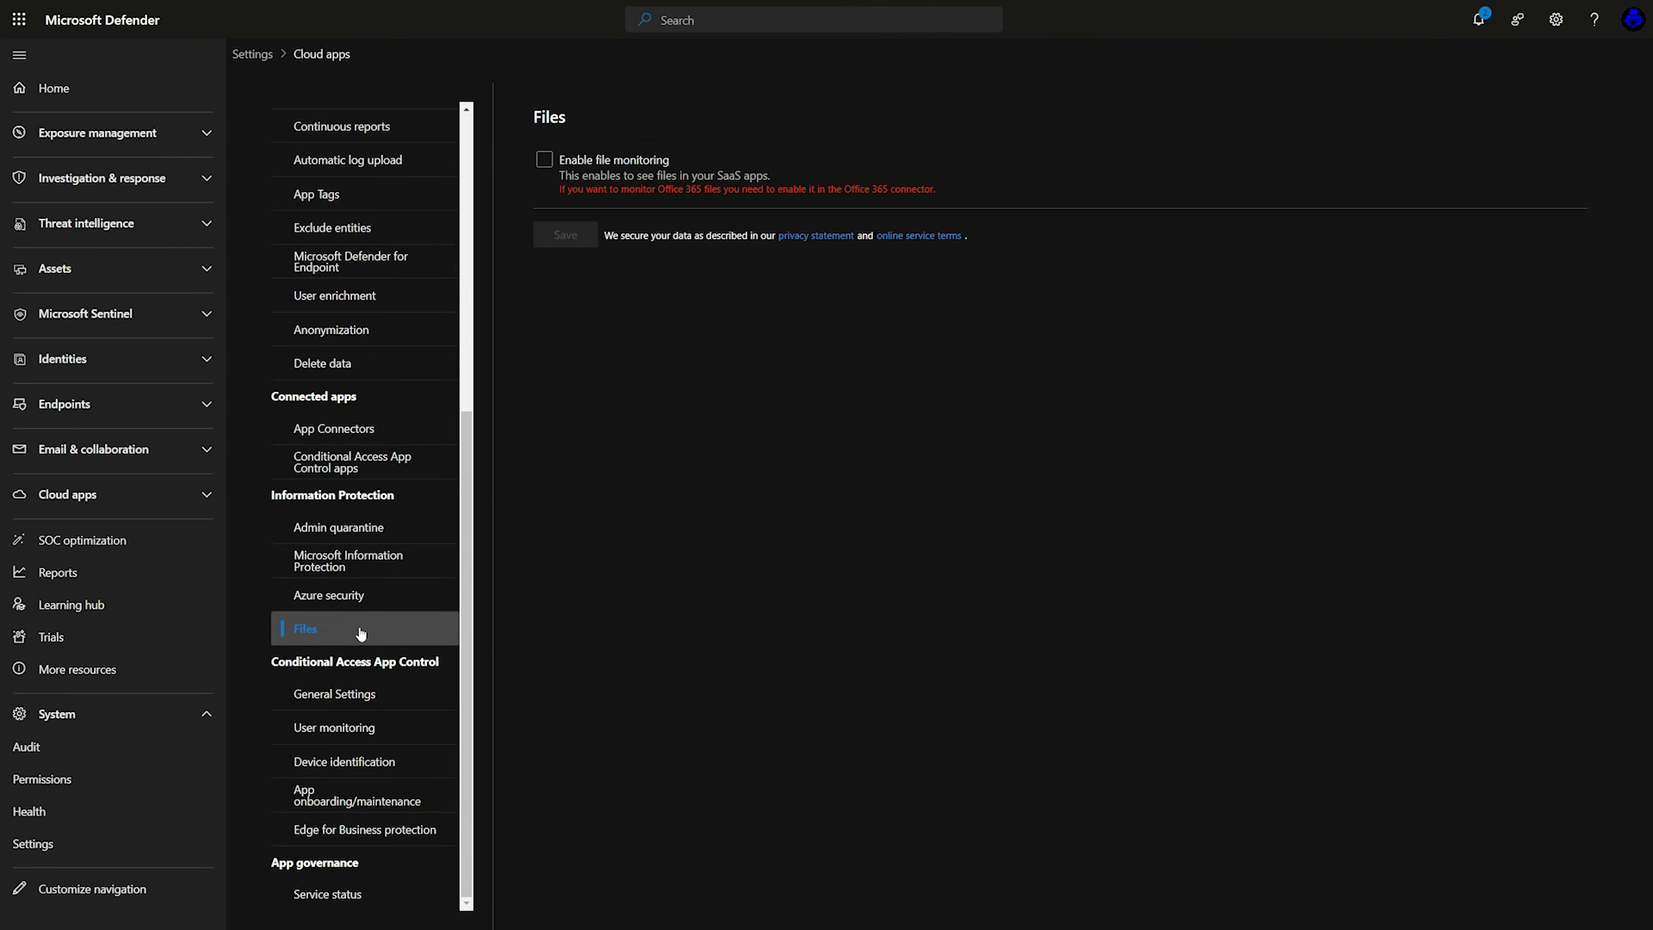
pyautogui.click(544, 159)
pyautogui.click(566, 235)
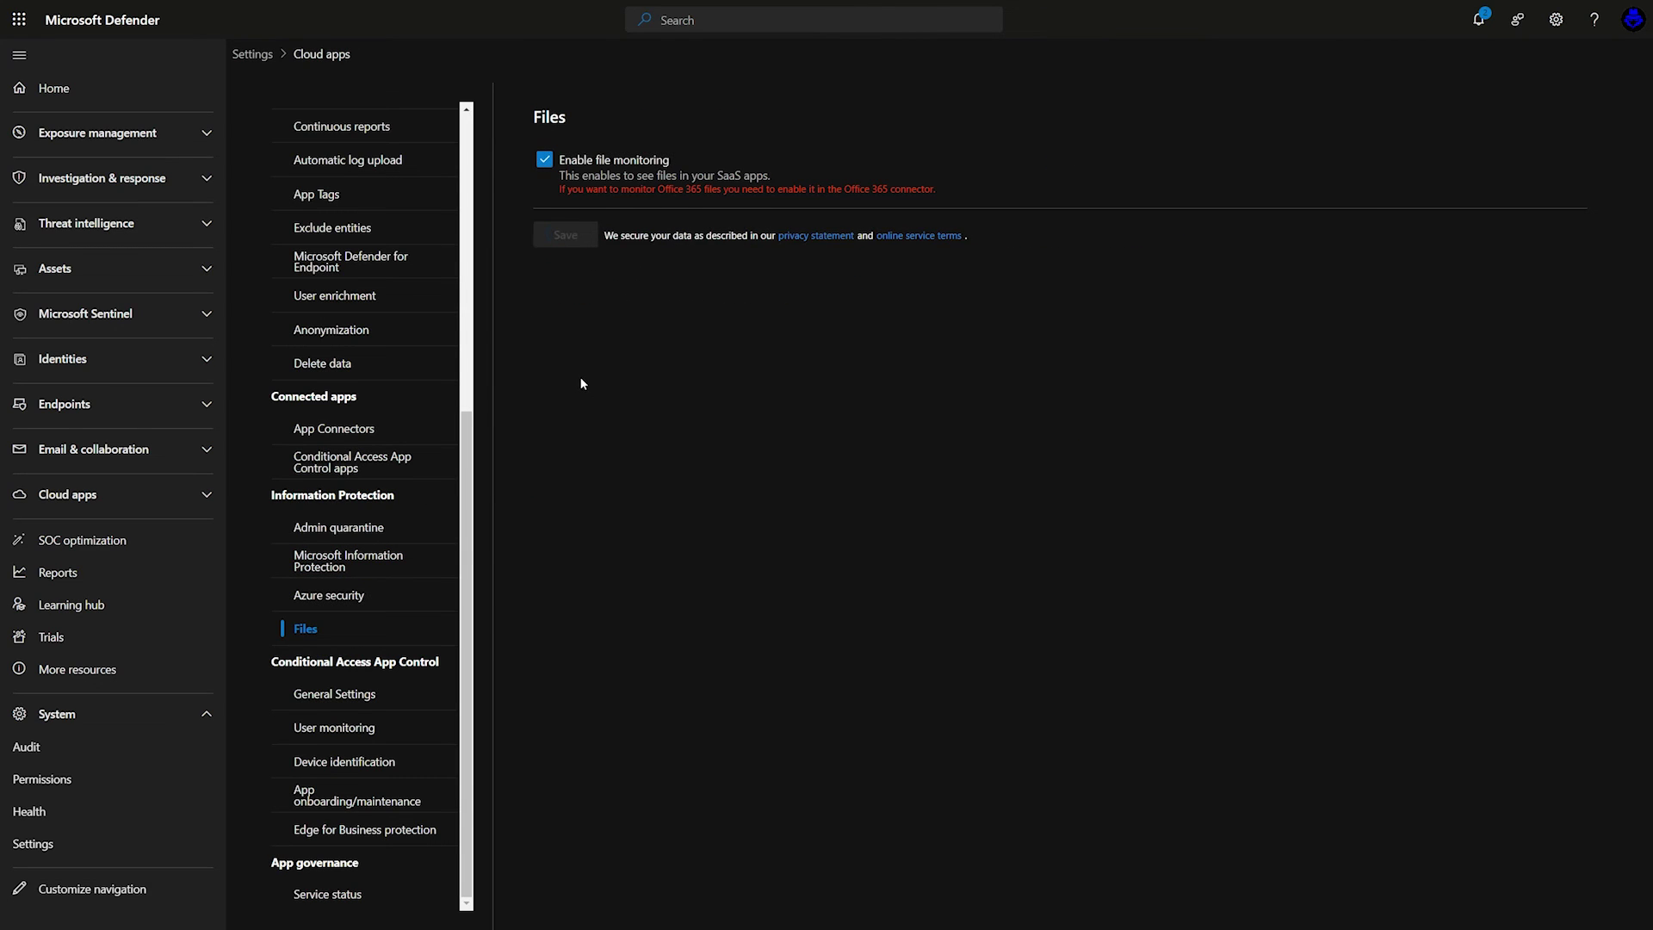
pyautogui.click(169, 493)
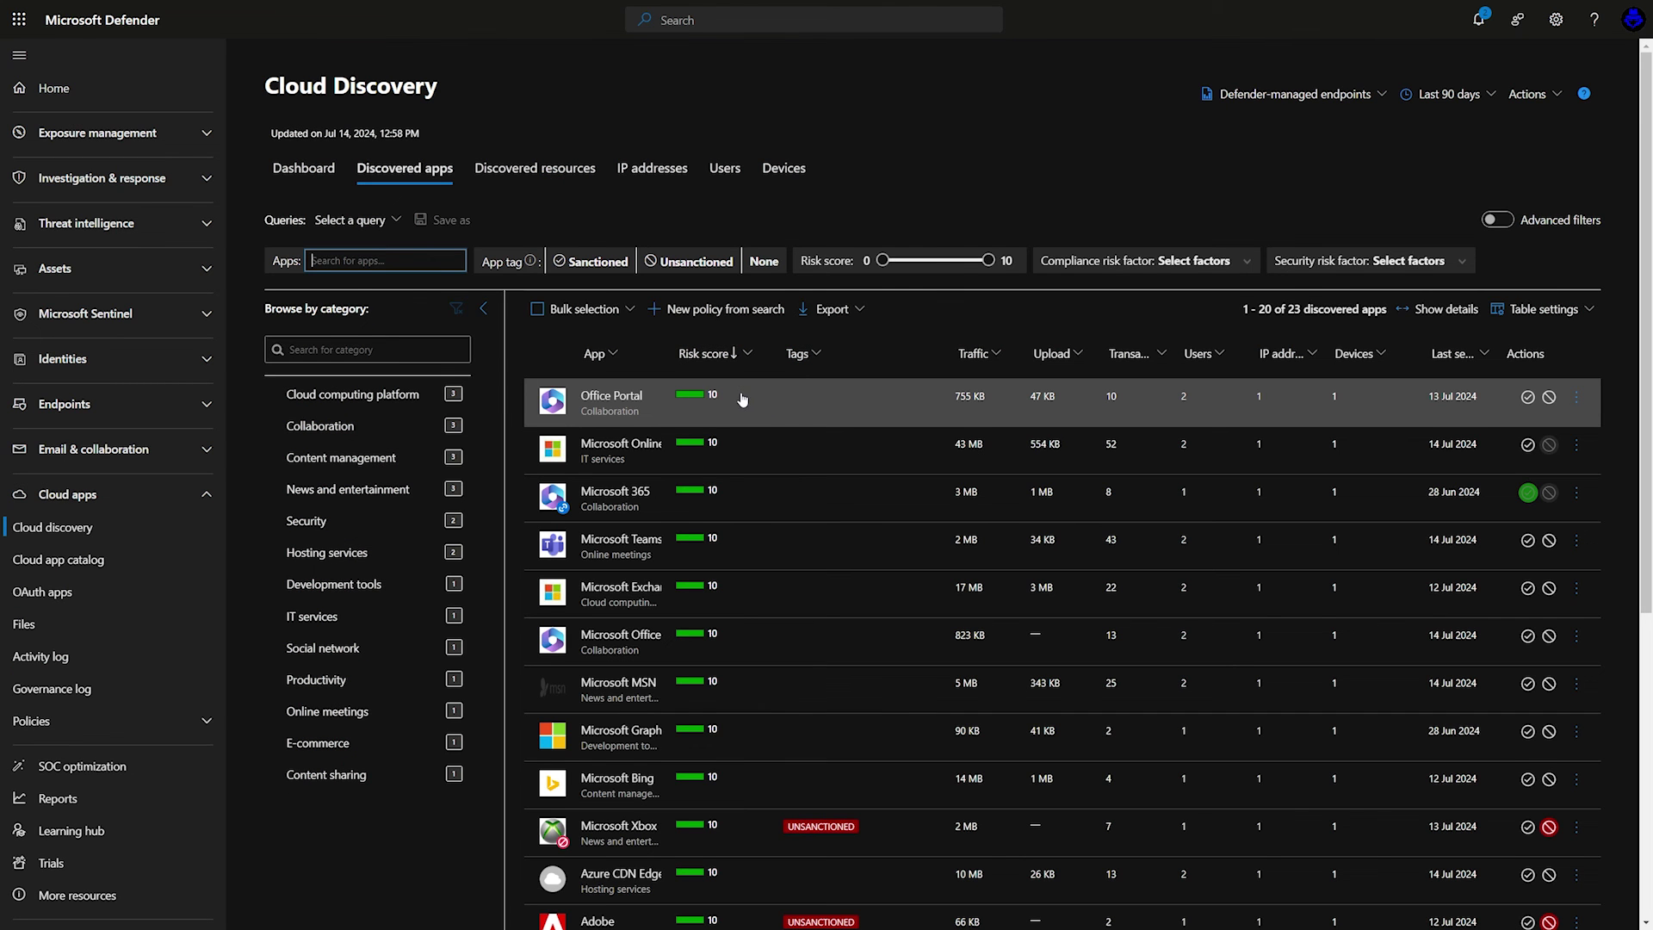